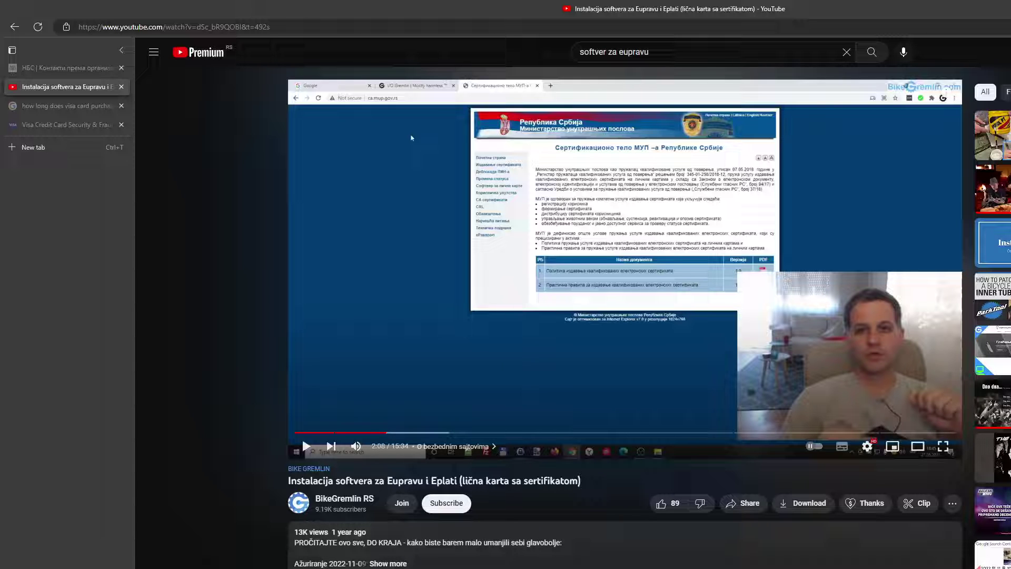
Search the web for "virtualbox oracle" and open the Oracle VM VirtualBox site at virtualbox.org
left_click(279, 26)
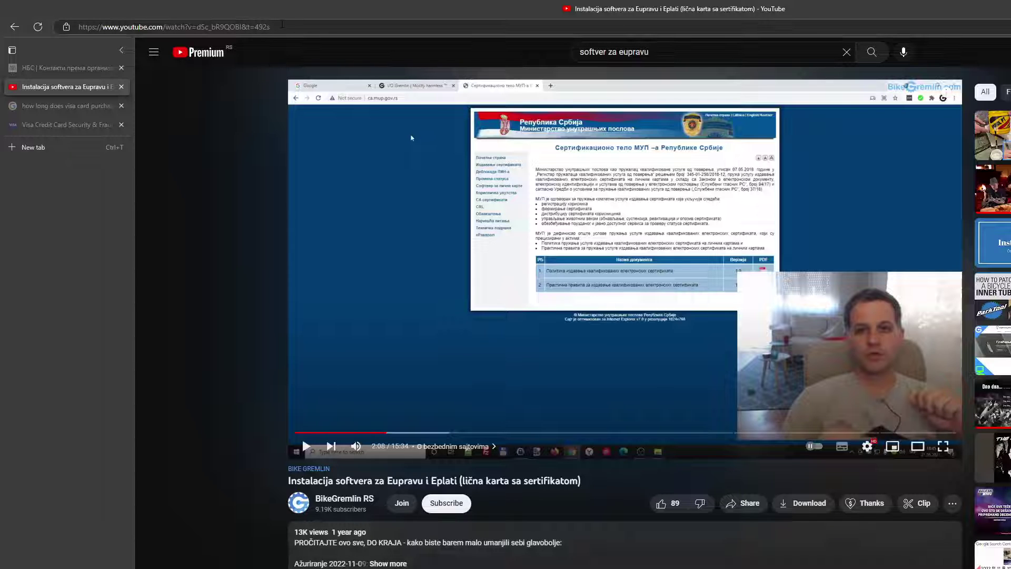
key("ctrl+a")
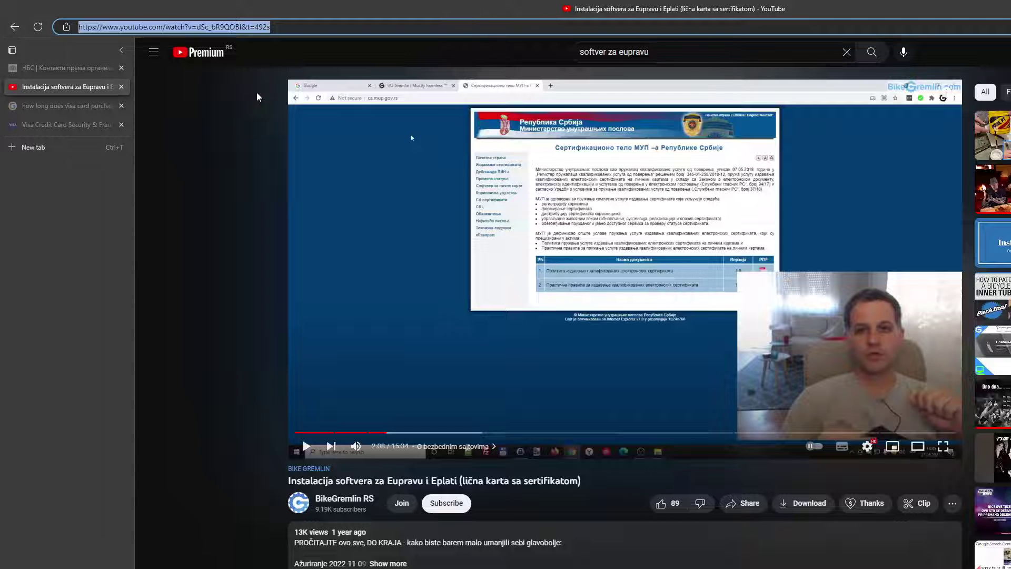
type("virtu")
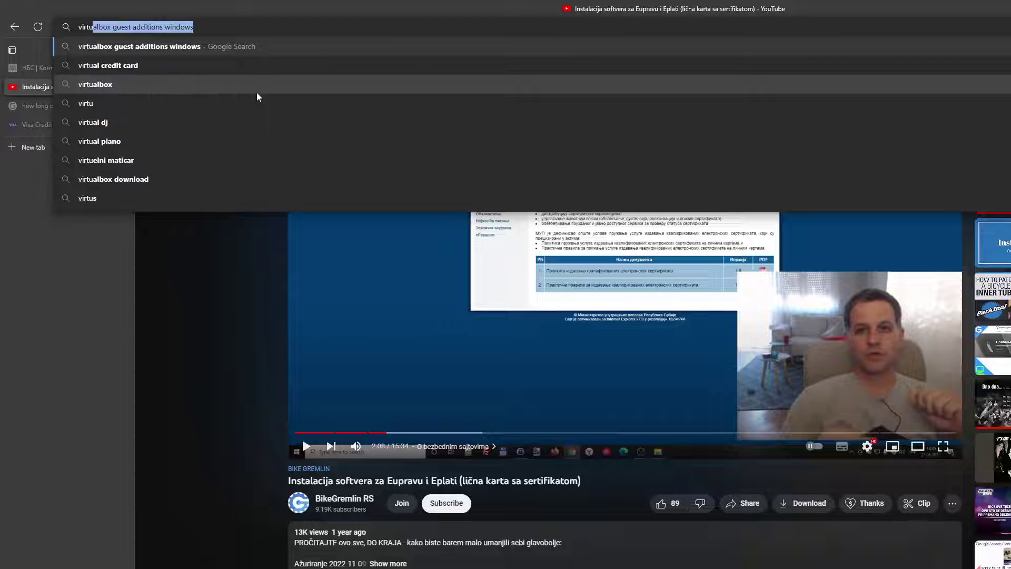
type("albox oracle")
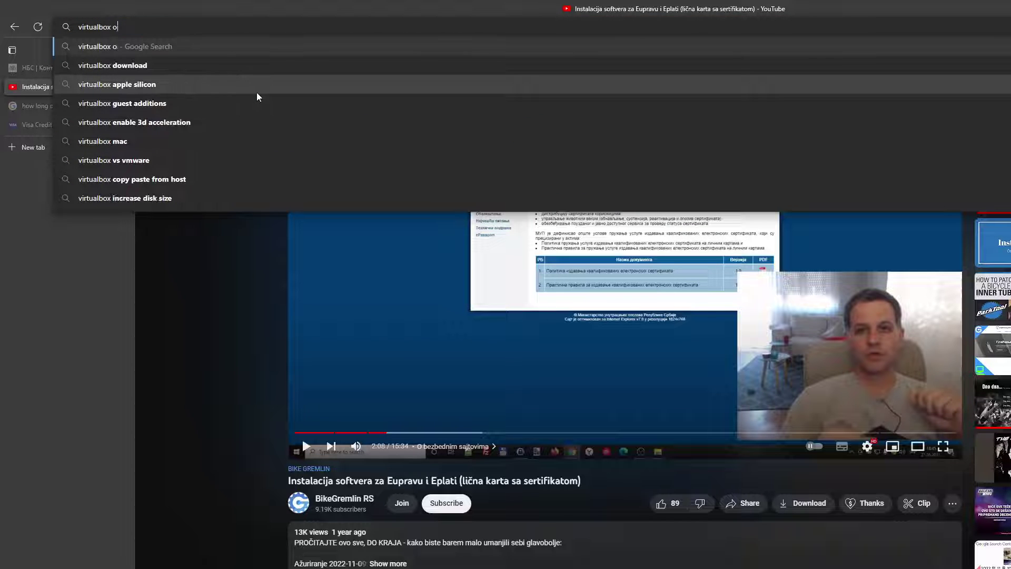
key("Return")
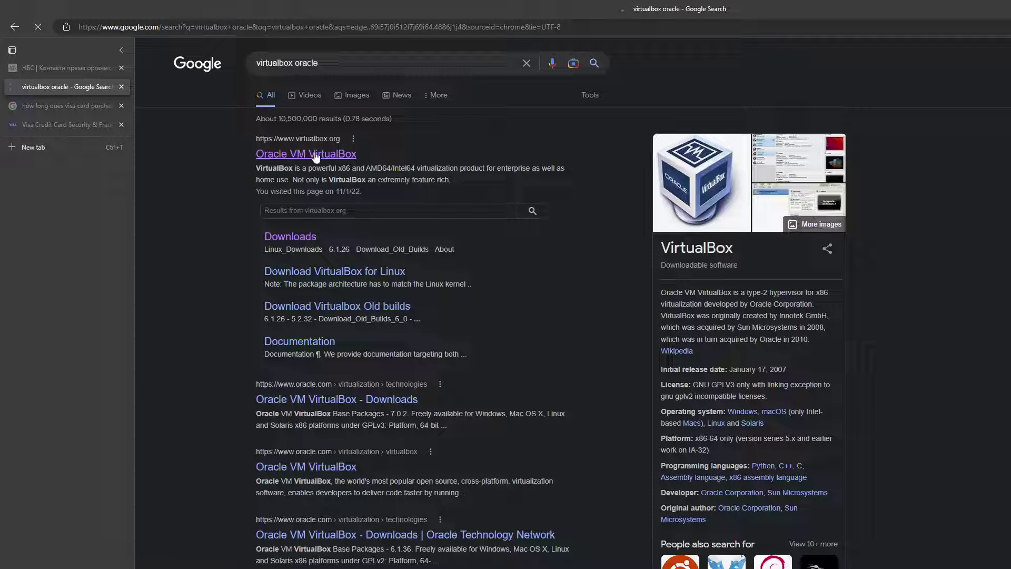
left_click(315, 154)
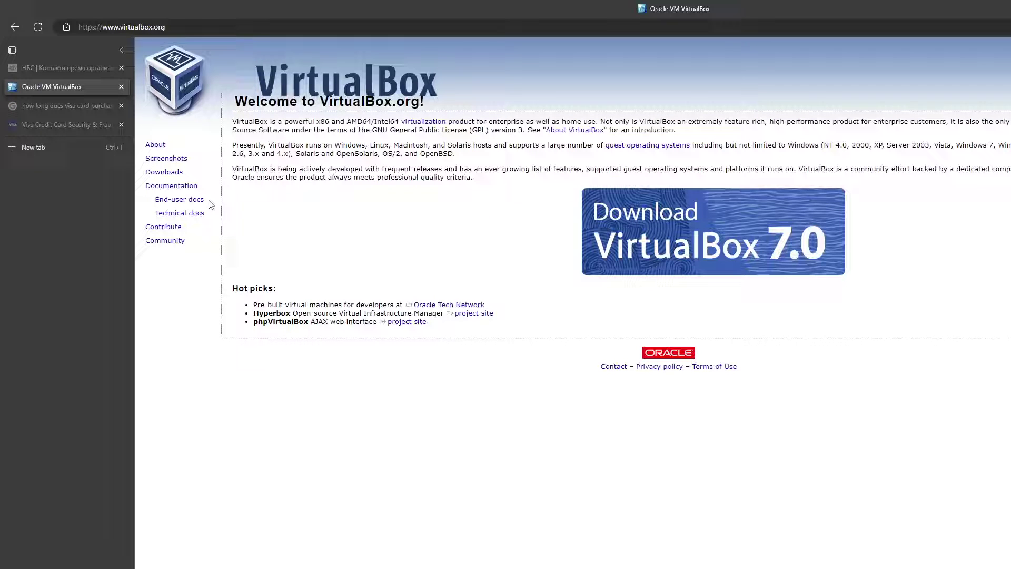
Download the VirtualBox 7.0.2 platform package for Windows hosts and save VirtualBox-7.0.2-154219-Win.exe in the Downloads folder
left_click(175, 174)
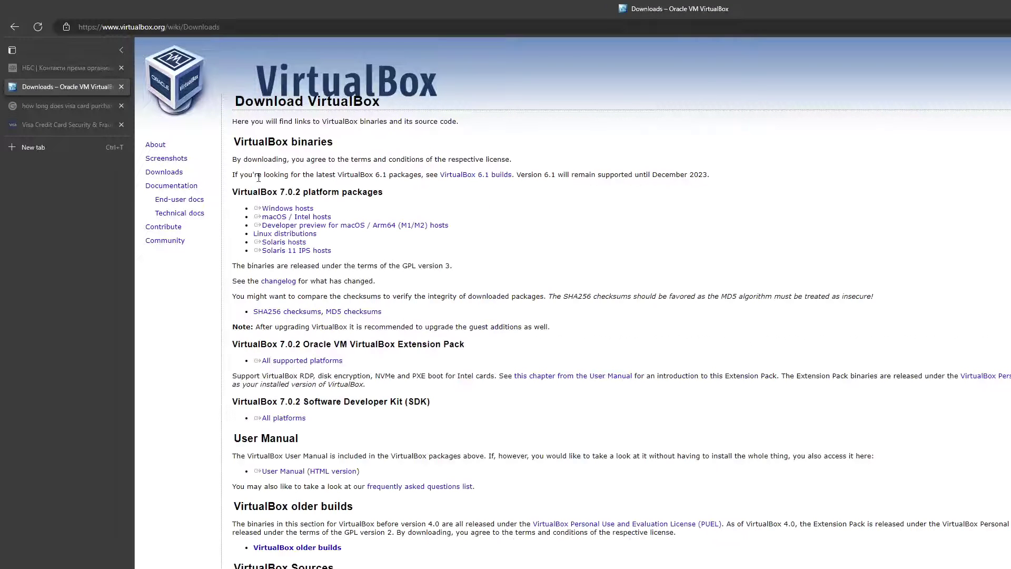
left_click(299, 210)
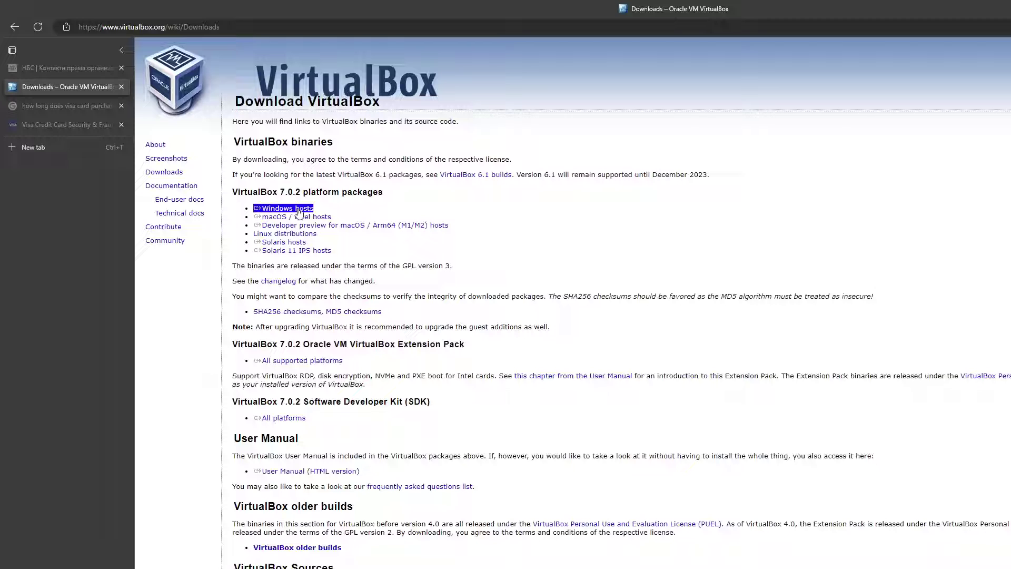
left_click(298, 217)
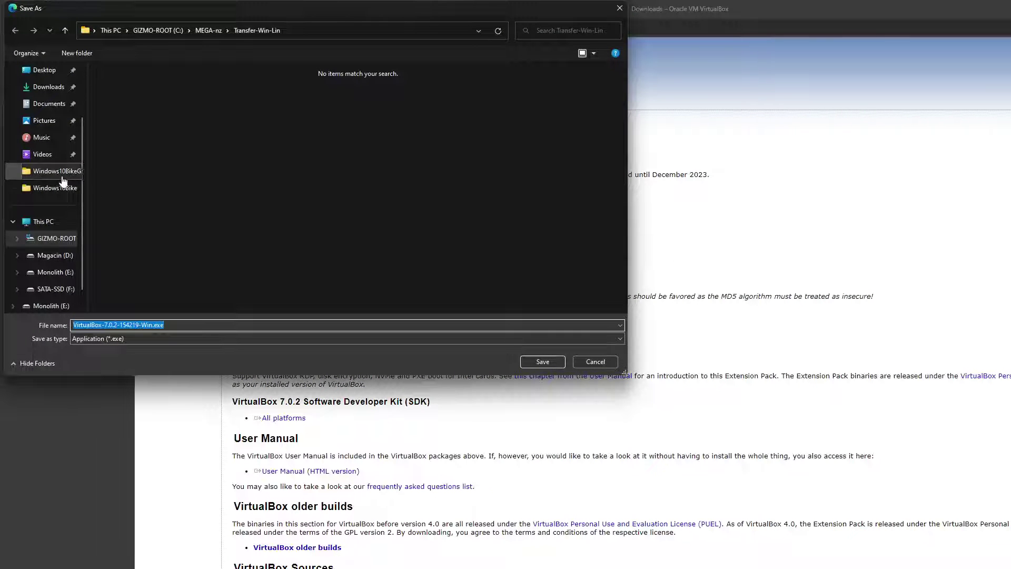
left_click(55, 89)
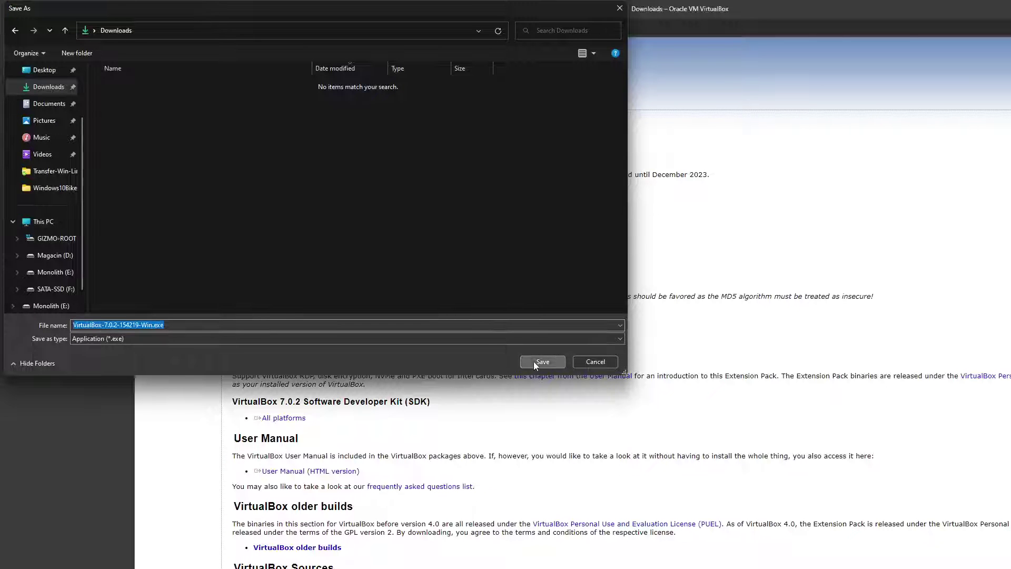
left_click(539, 362)
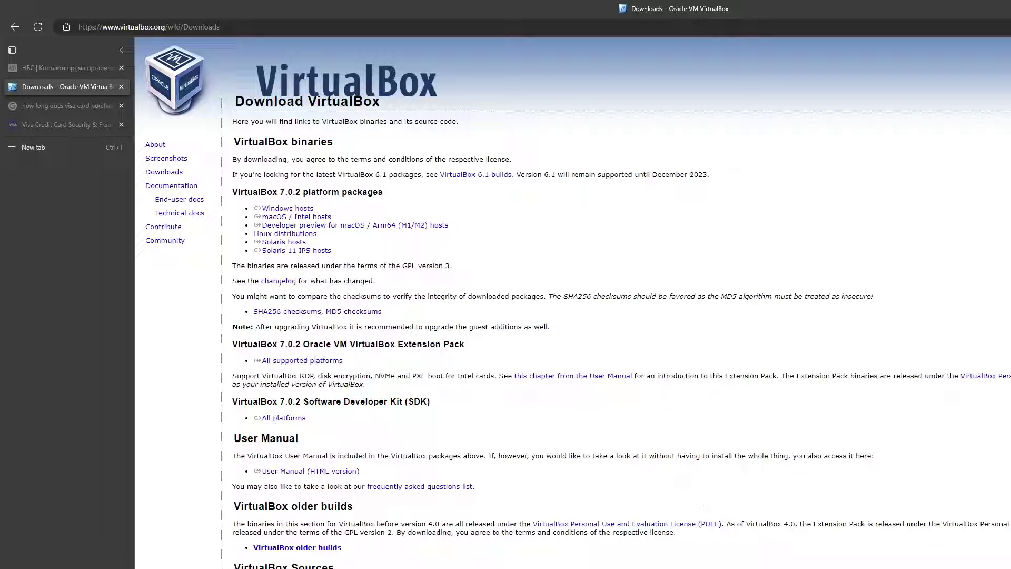
Search the installed apps for "vir" and launch Oracle VM VirtualBox
key("alt+Tab")
key("super")
type("vir")
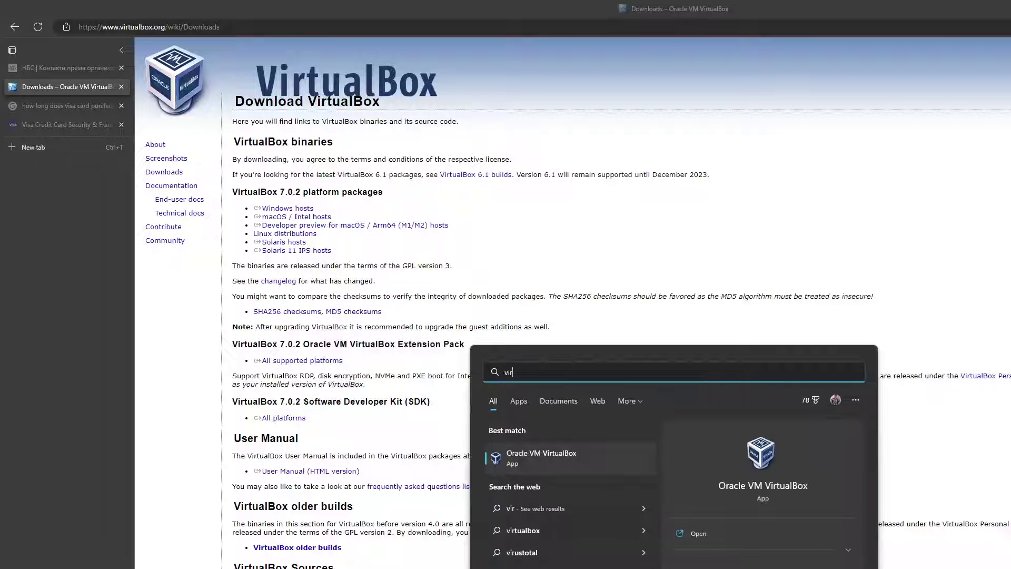
left_click(548, 462)
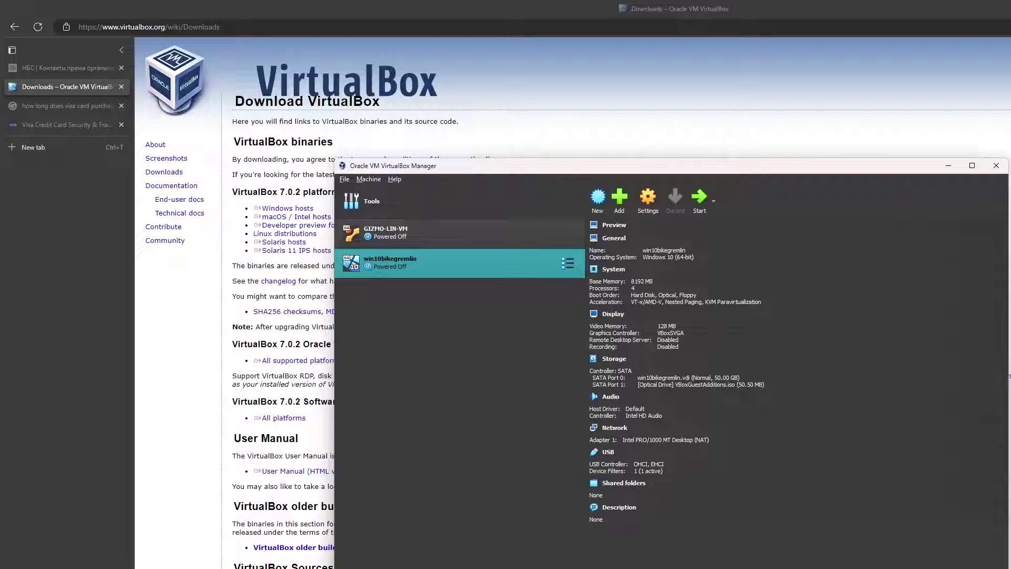
Examine the virtual machine's files in C:\VirtualMachines\win10bikegremlin and its win10bikegremlin subfolder in File Explorer, and close the window
key("super+e")
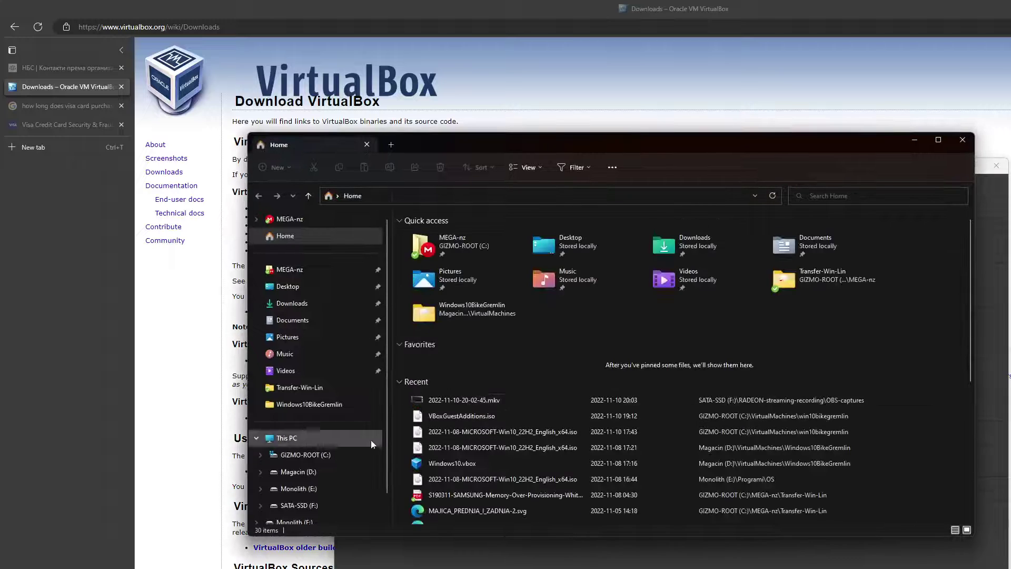
left_click(305, 455)
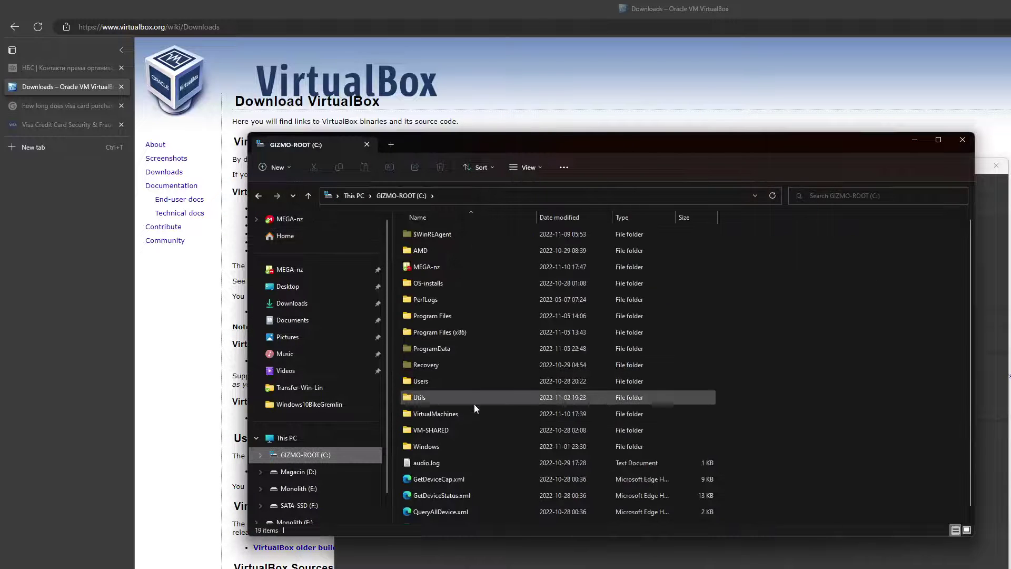
left_click(412, 415)
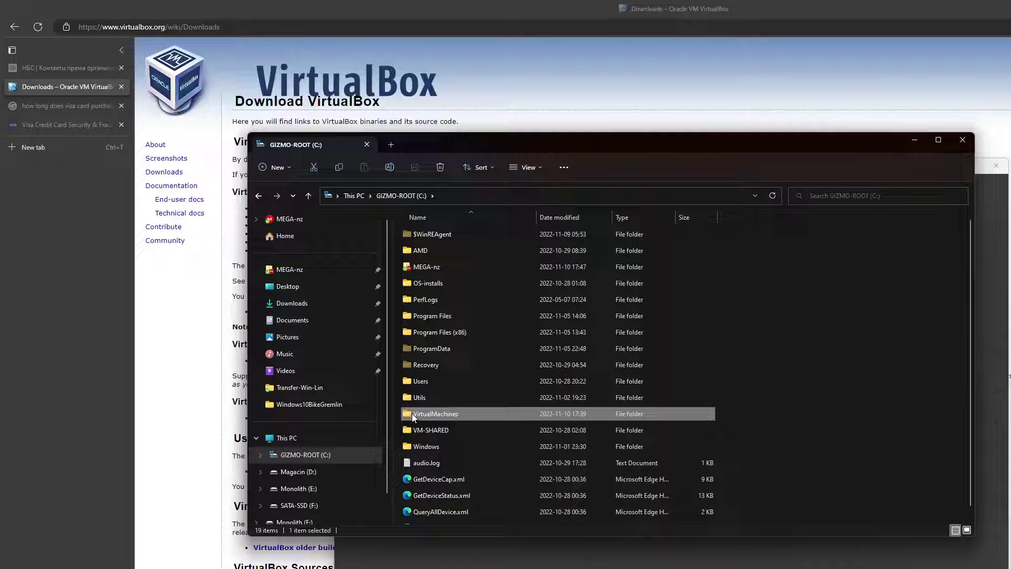
double_click(473, 414)
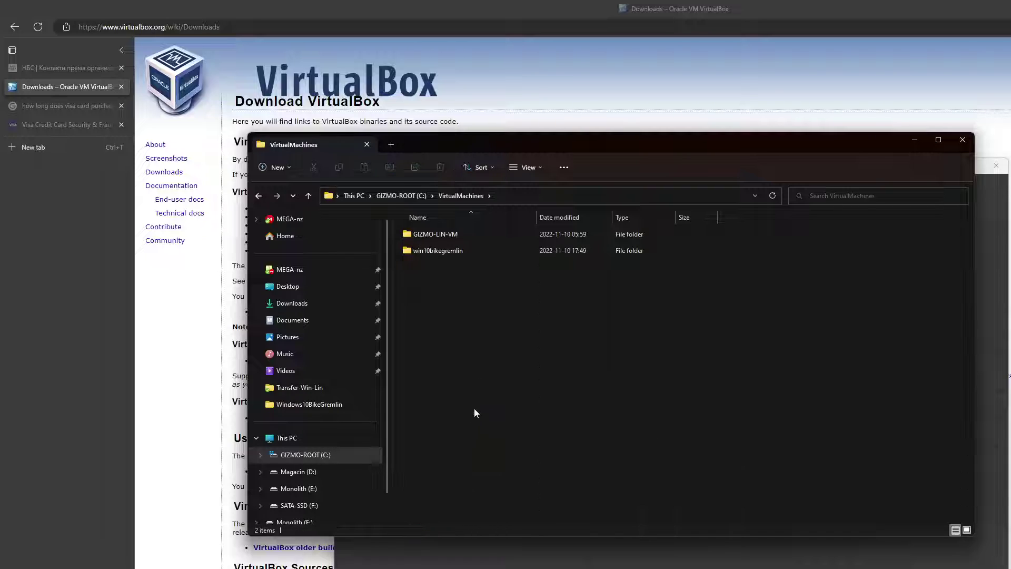
left_click(428, 252)
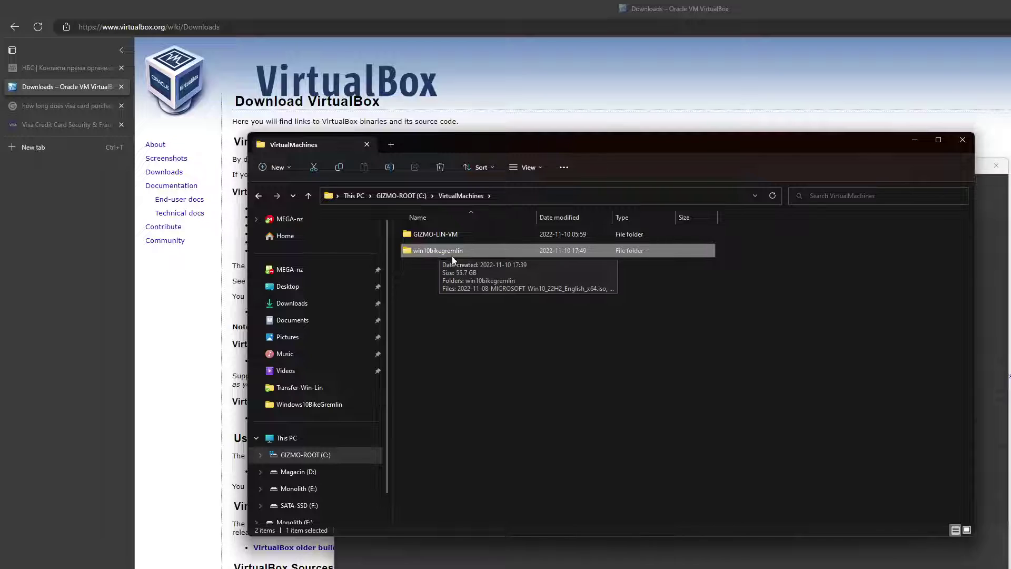
double_click(432, 252)
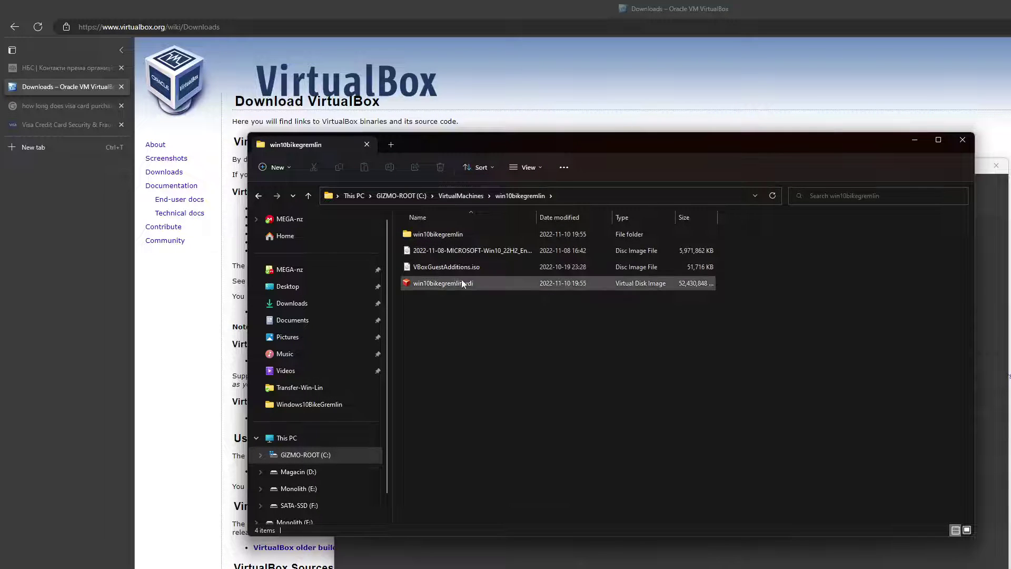
double_click(440, 235)
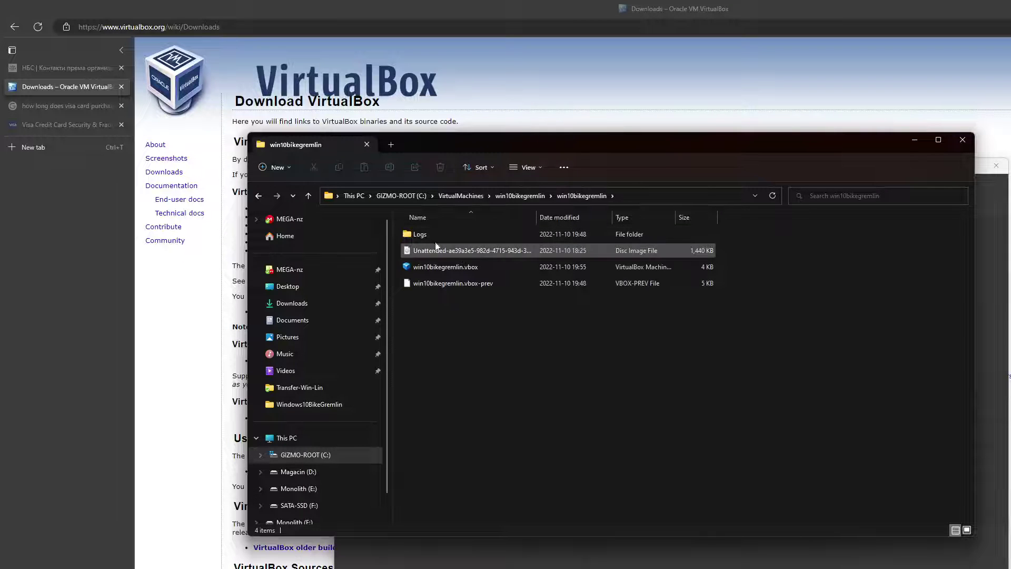
left_click(963, 140)
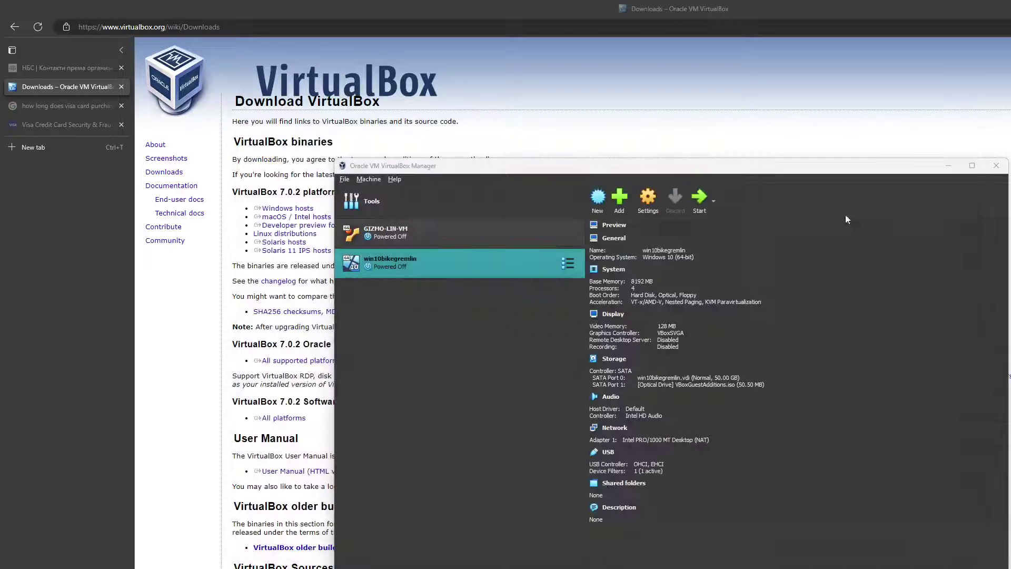
Try to add the existing machine file win10bikegremlin.vbox from C:\VirtualMachines\win10bikegremlin\win10bikegremlin to VirtualBox Manager
left_click(621, 201)
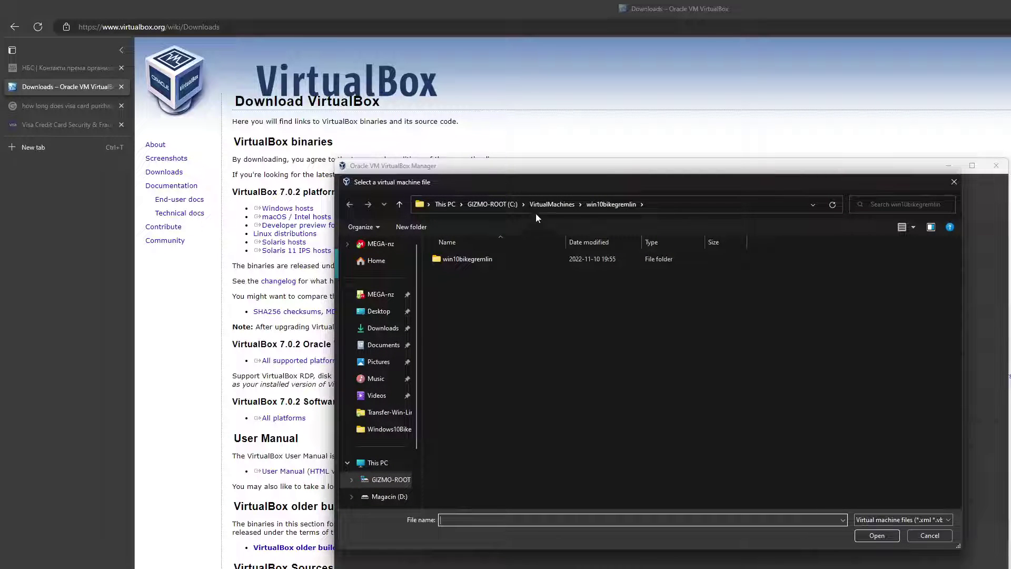
left_click(491, 204)
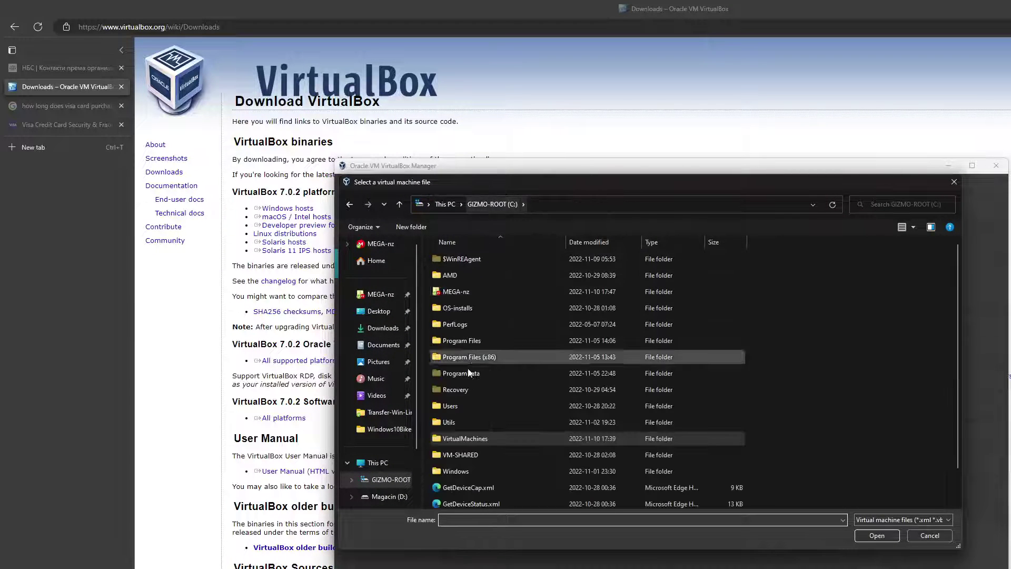
double_click(455, 438)
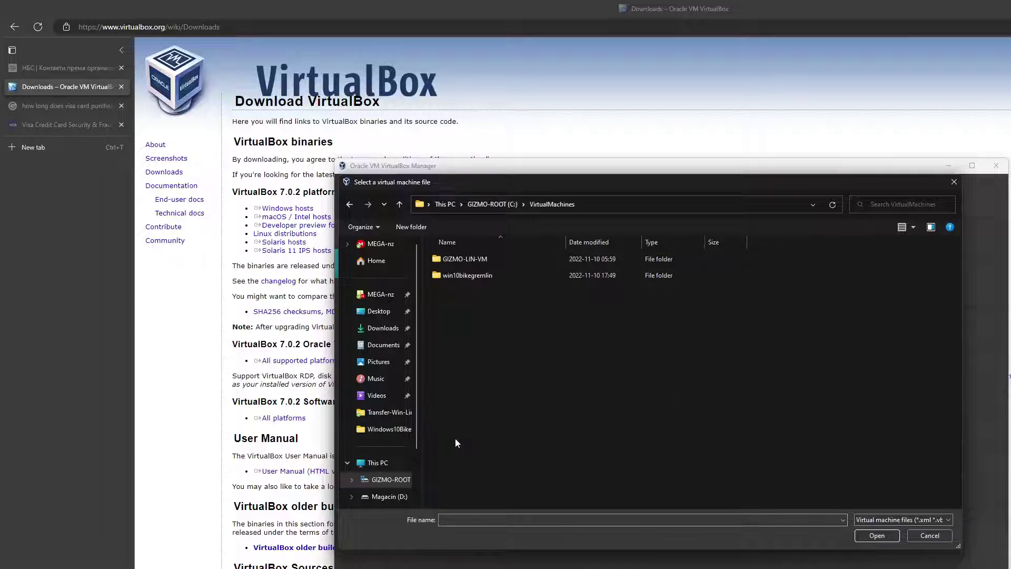
double_click(453, 276)
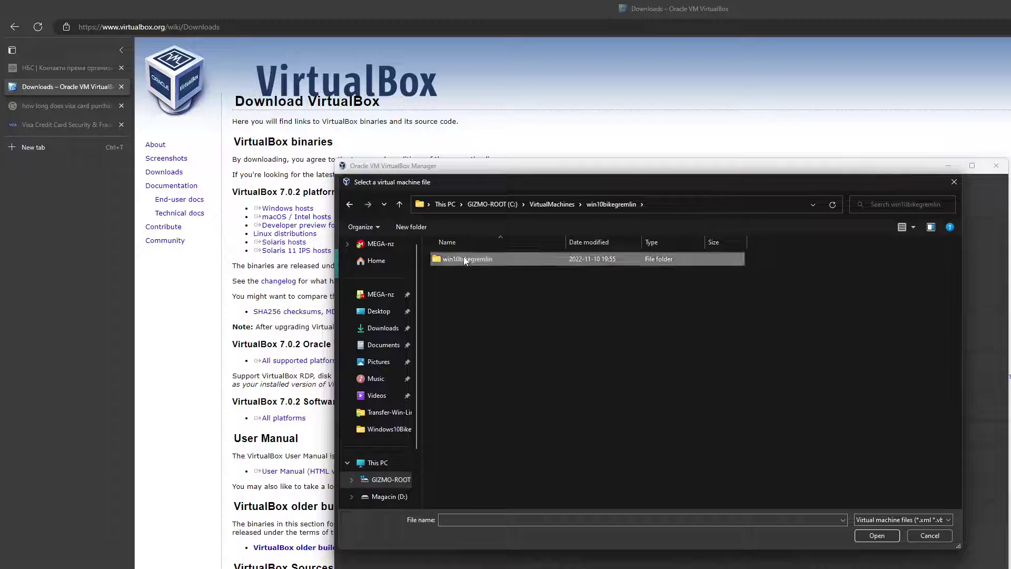
double_click(465, 259)
left_click(491, 276)
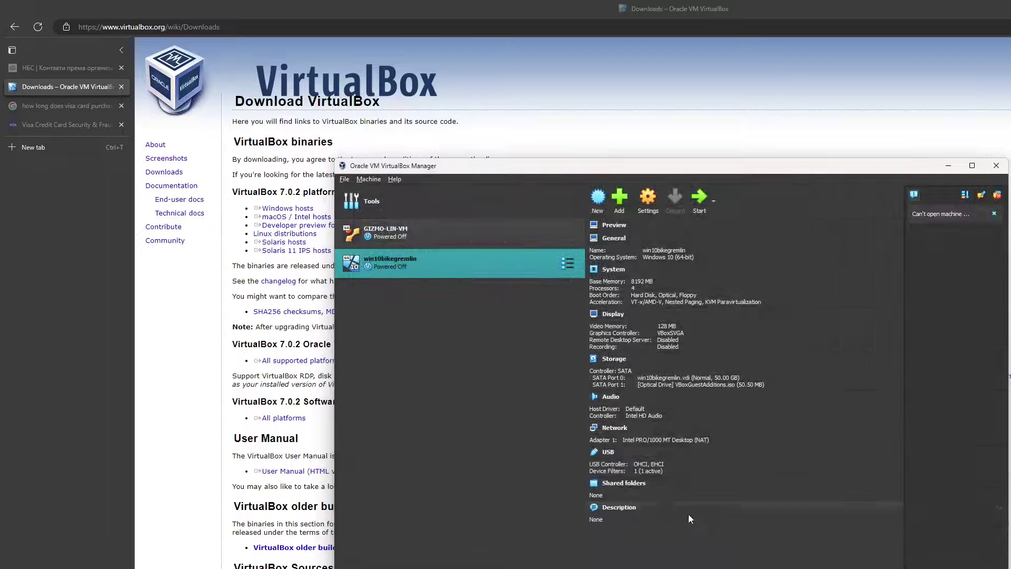
left_click(994, 214)
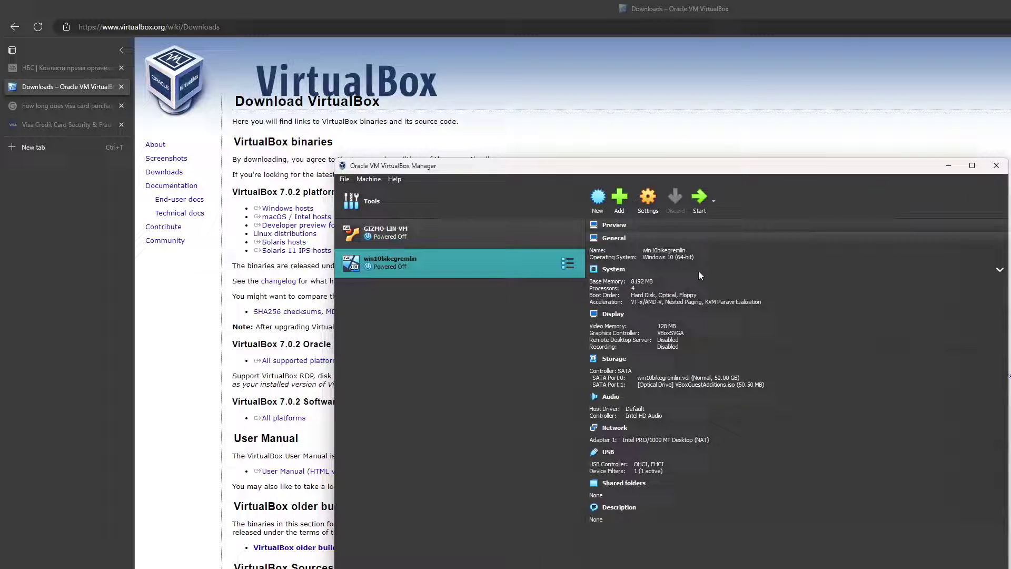
Remove the win10bikegremlin machine from the VirtualBox list only, keeping its files on disk
right_click(501, 269)
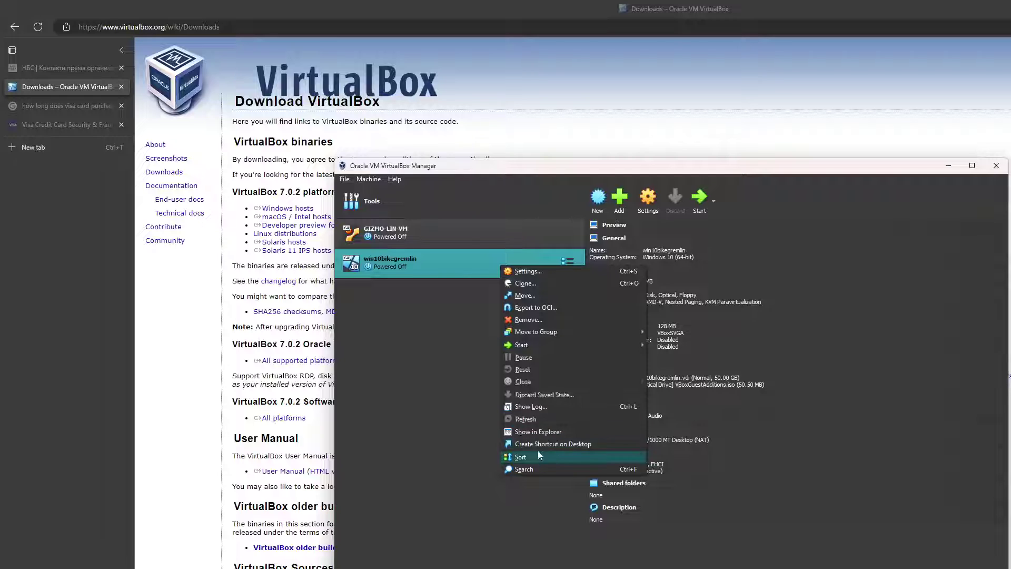
left_click(526, 320)
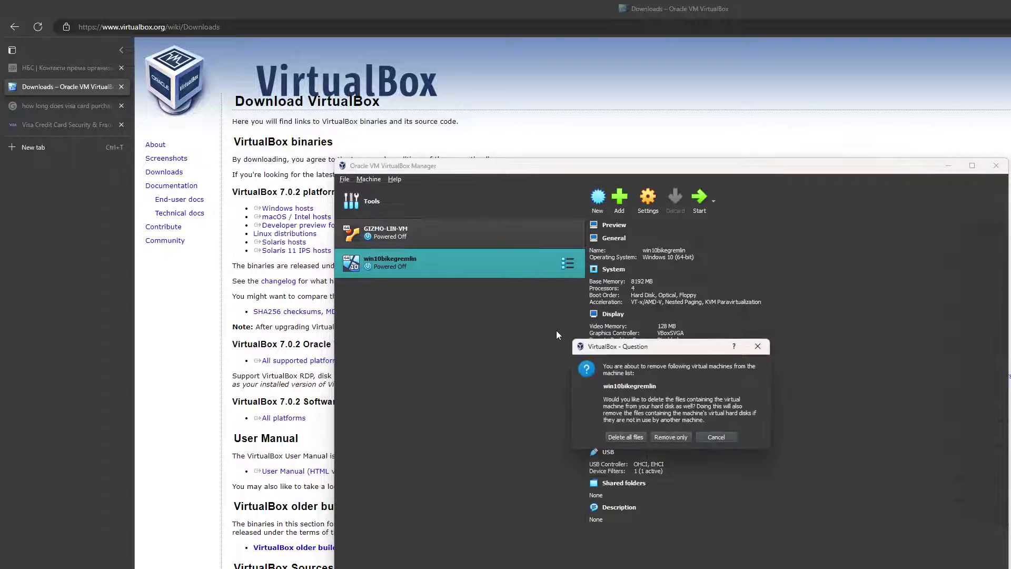
left_click(678, 438)
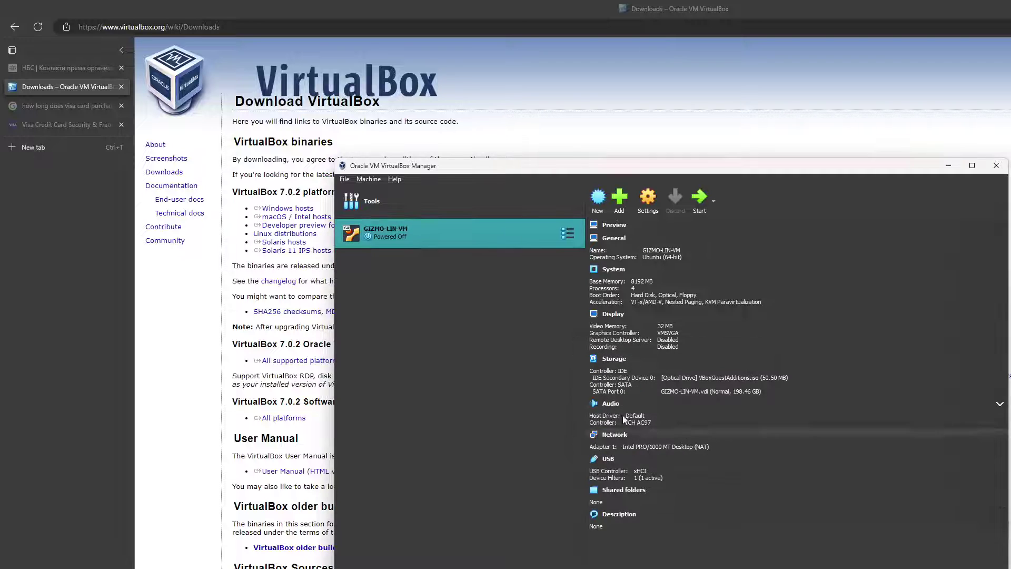
Add the existing virtual machine from win10bikegremlin.vbox in the nested win10bikegremlin folder
left_click(619, 198)
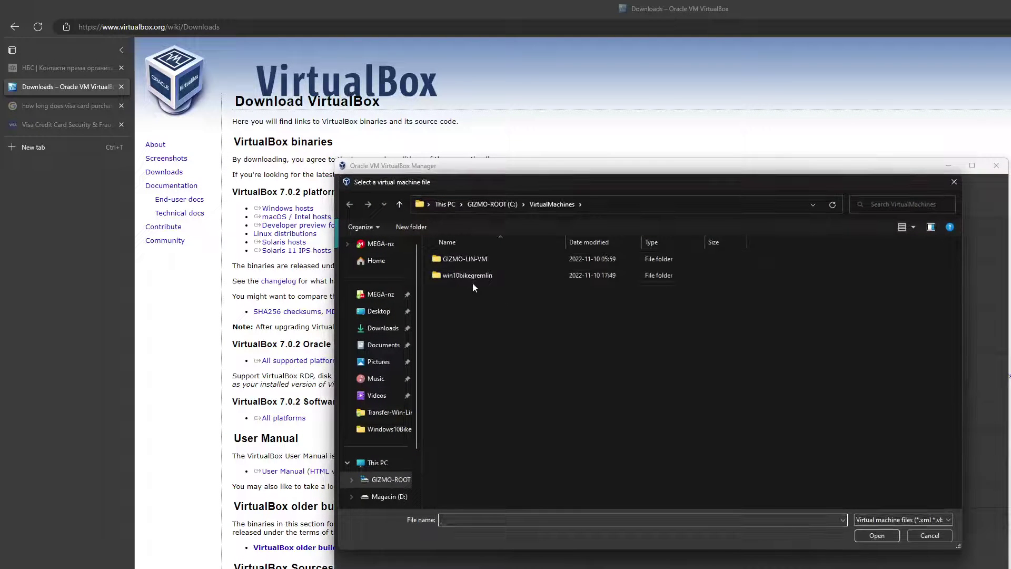
double_click(467, 277)
double_click(463, 260)
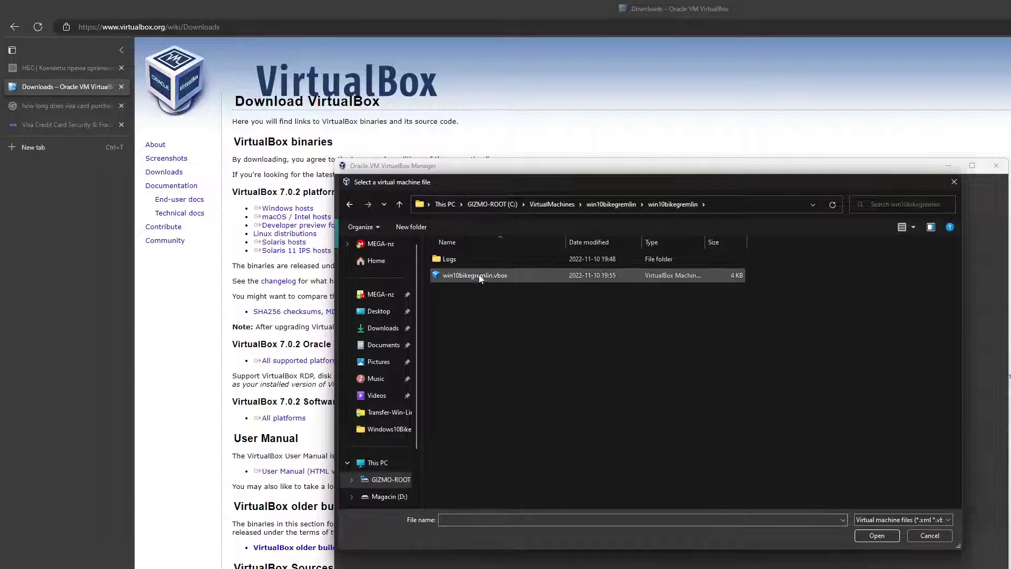
left_click(474, 275)
left_click(887, 535)
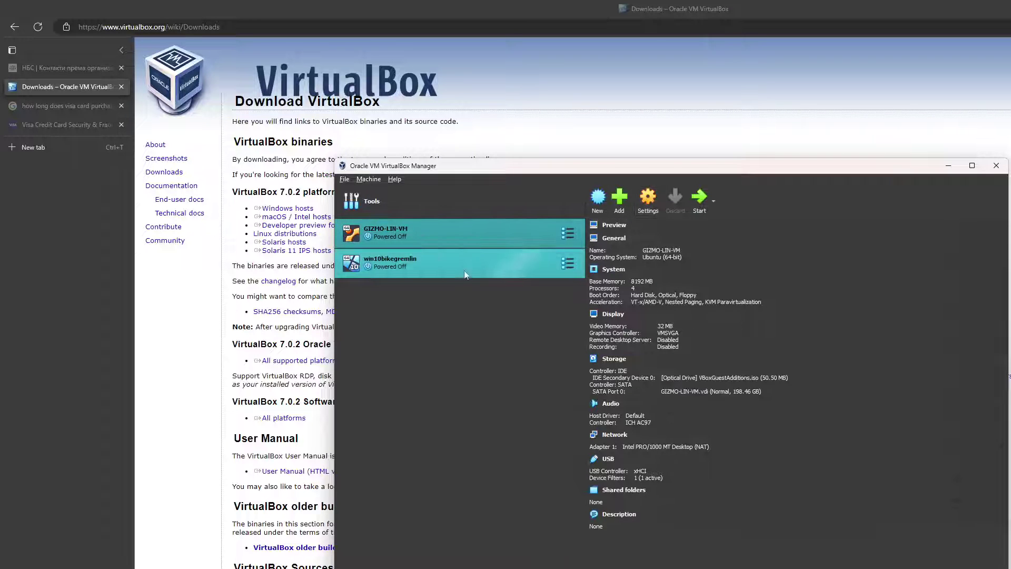
Review the win10bikegremlin machine's motherboard, processor and storage settings, including the win10bikegremlin.vdi disk attributes, and close the settings
left_click(648, 198)
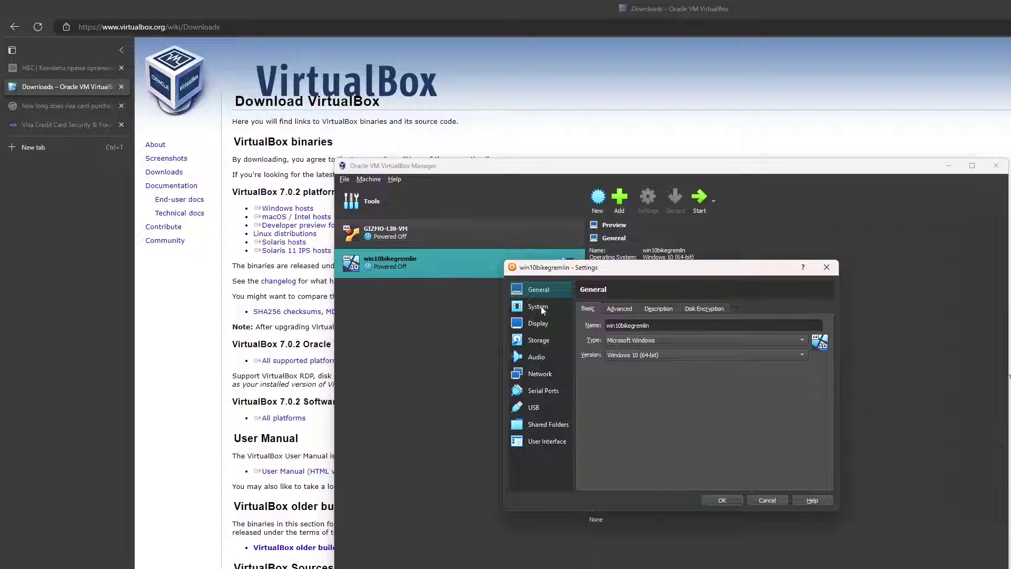
left_click(543, 307)
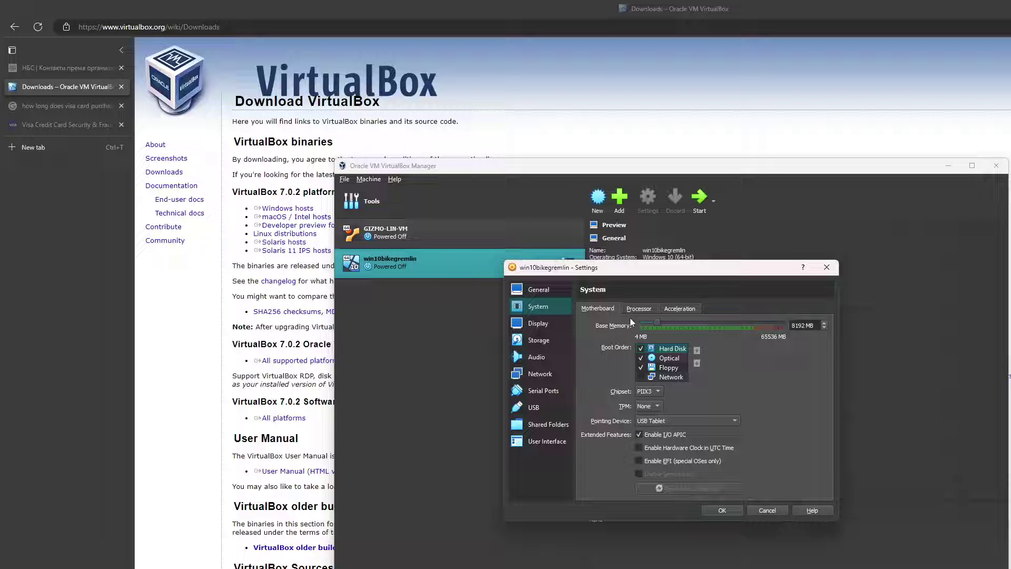
left_click(638, 307)
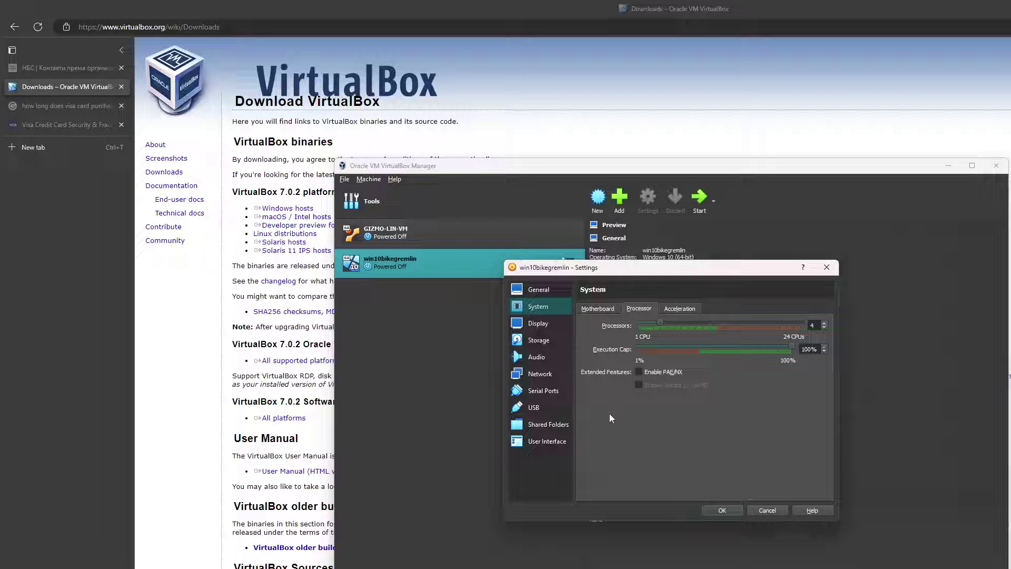
left_click(598, 309)
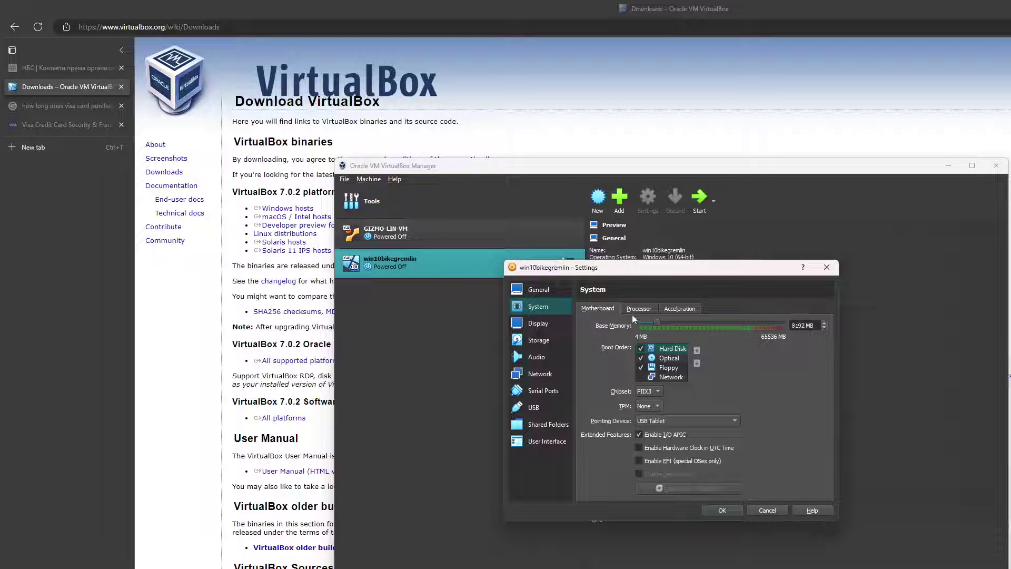
left_click(549, 341)
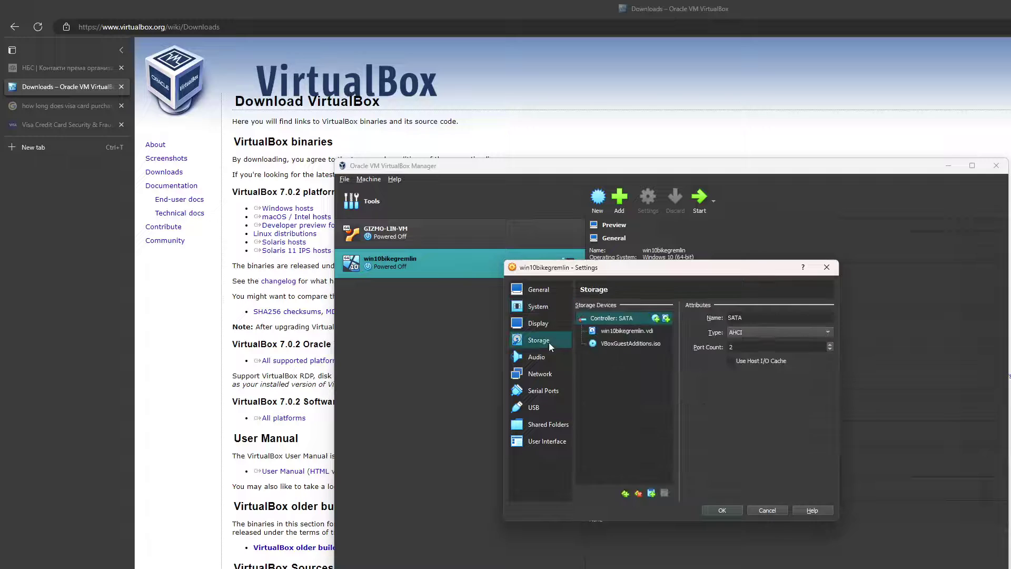
left_click(619, 331)
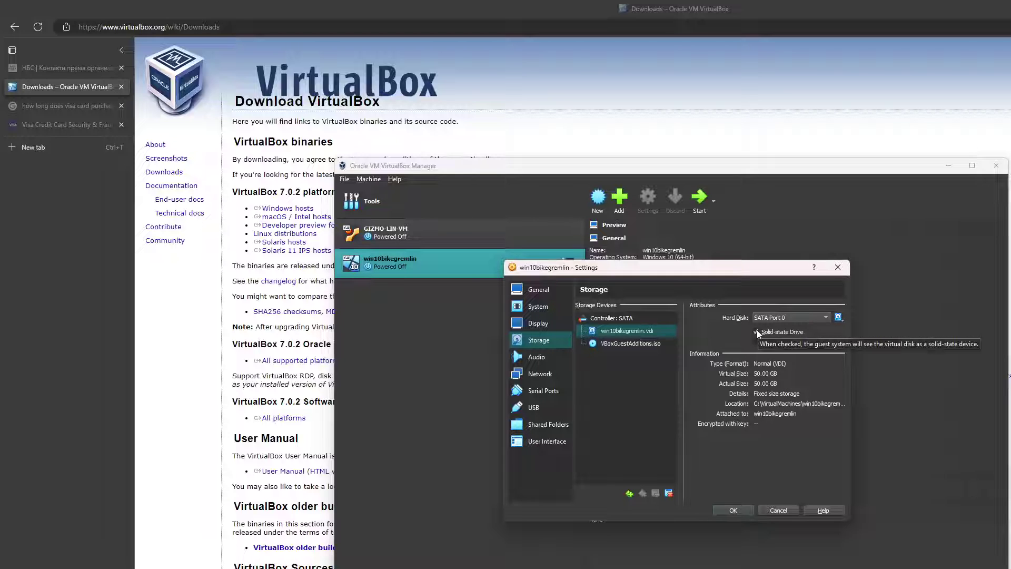
left_click(732, 509)
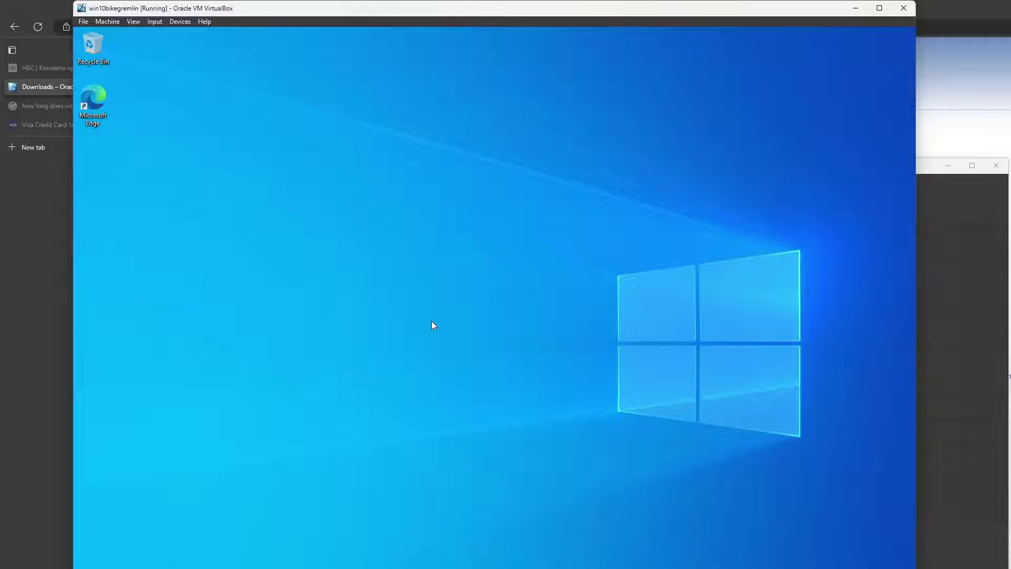
Set the Windows 10 guest's display resolution to 1280 × 1024 and close its display settings
right_click(358, 262)
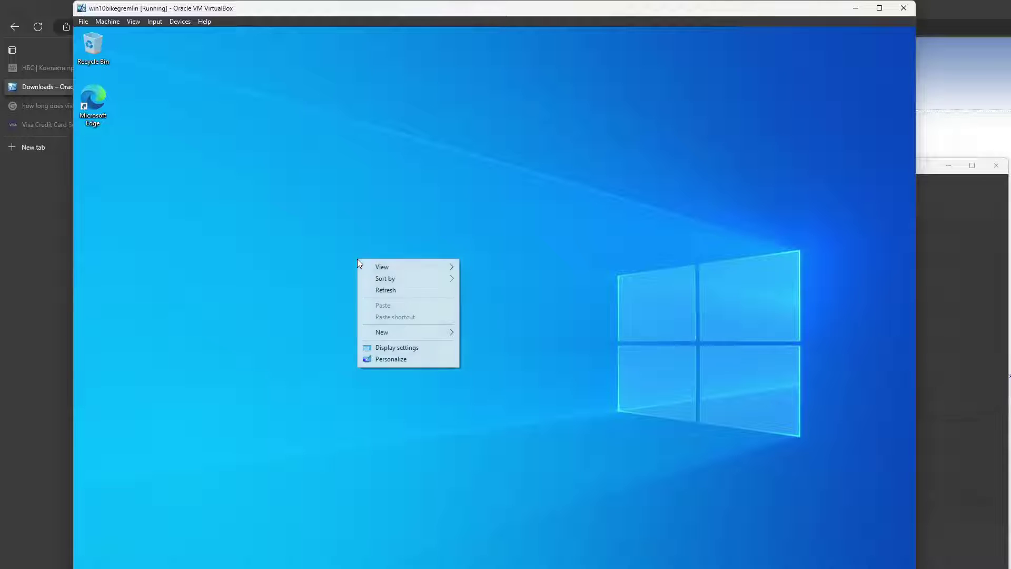
left_click(421, 350)
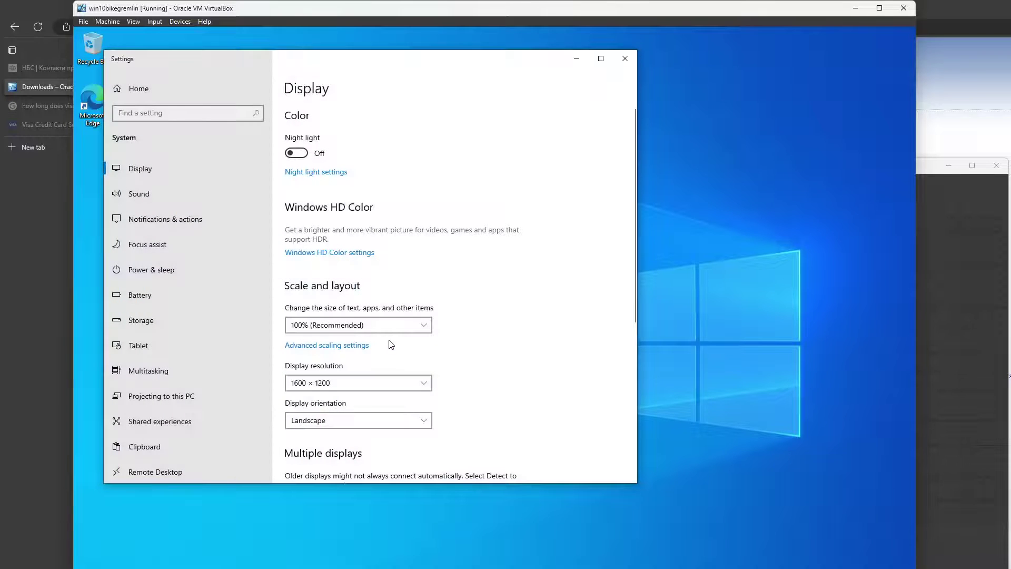
left_click(359, 385)
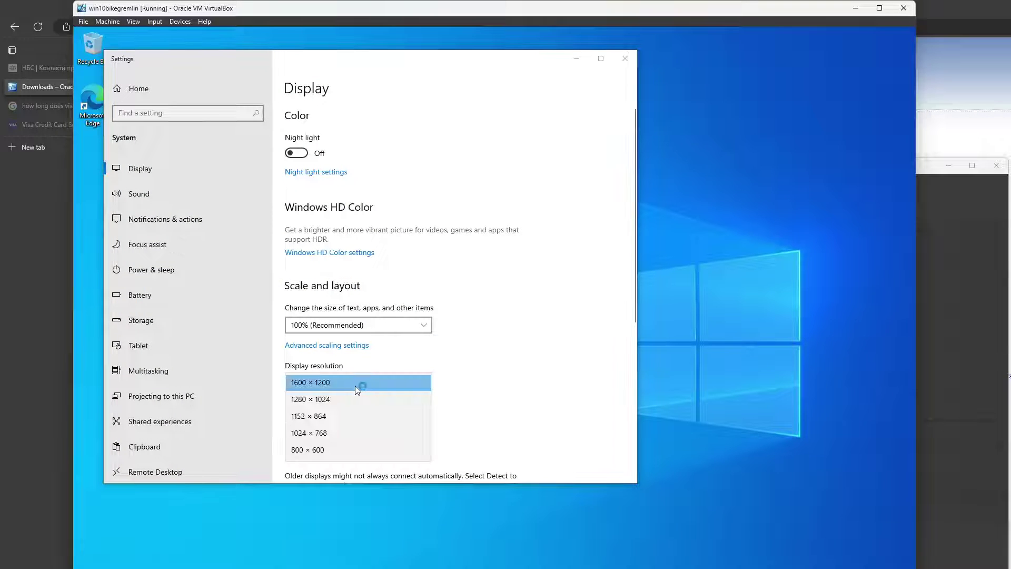
left_click(325, 401)
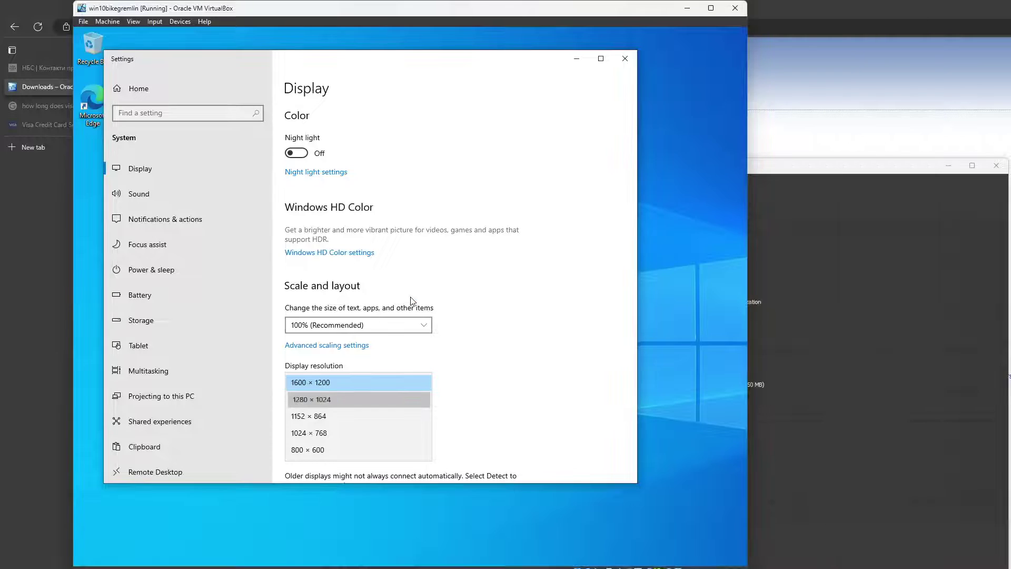
left_click(446, 285)
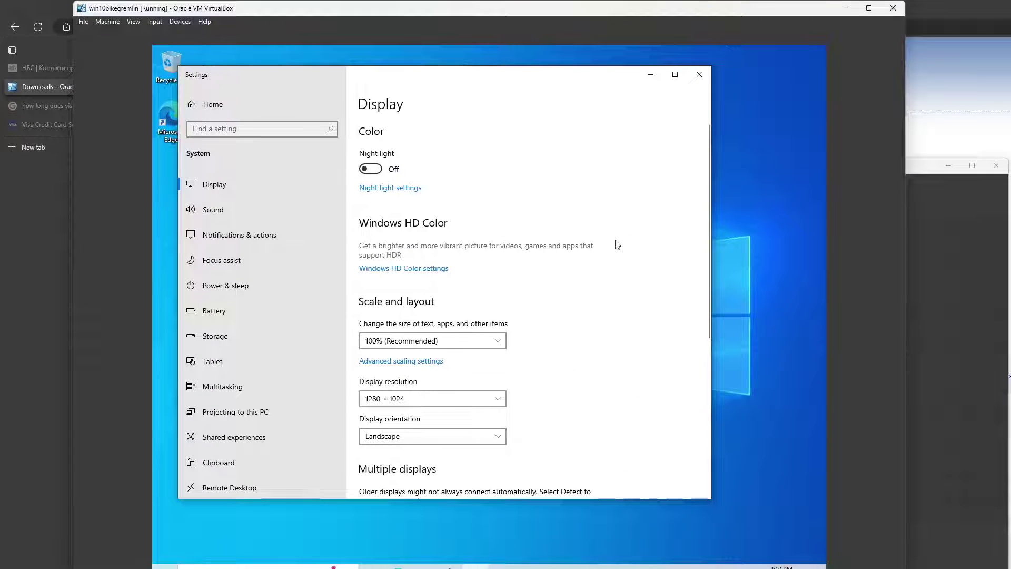
left_click(701, 74)
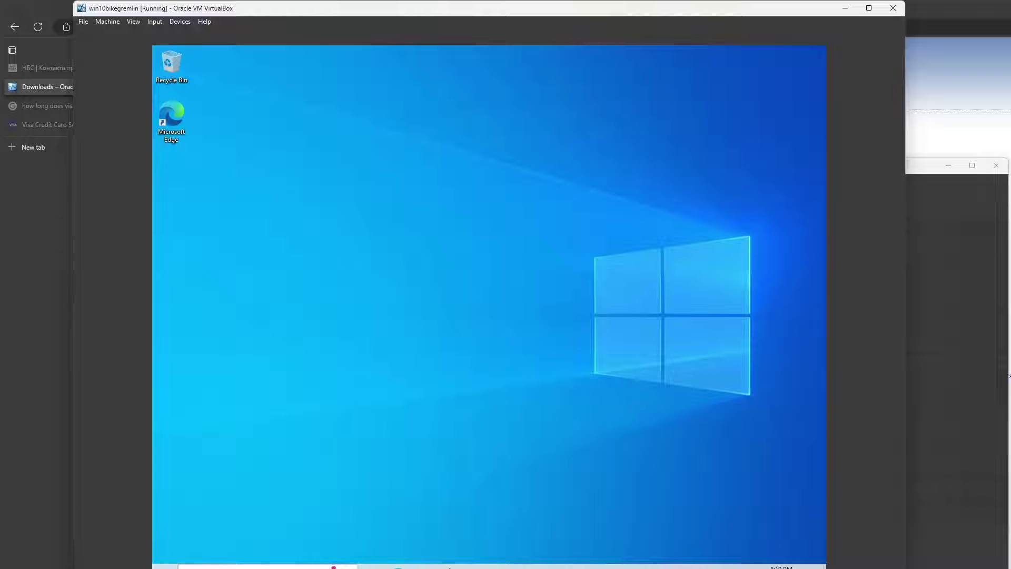
left_click(268, 567)
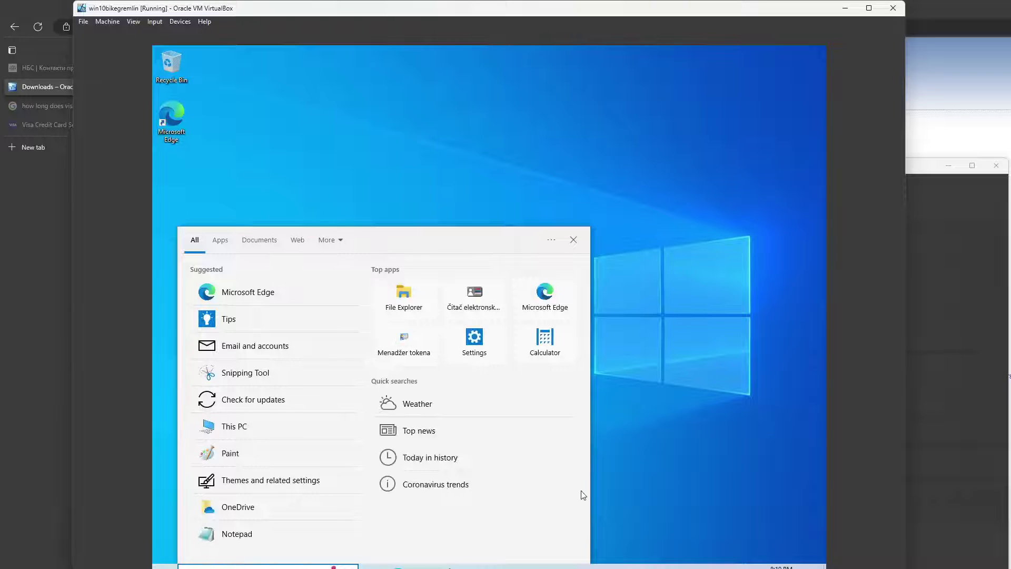
left_click(653, 467)
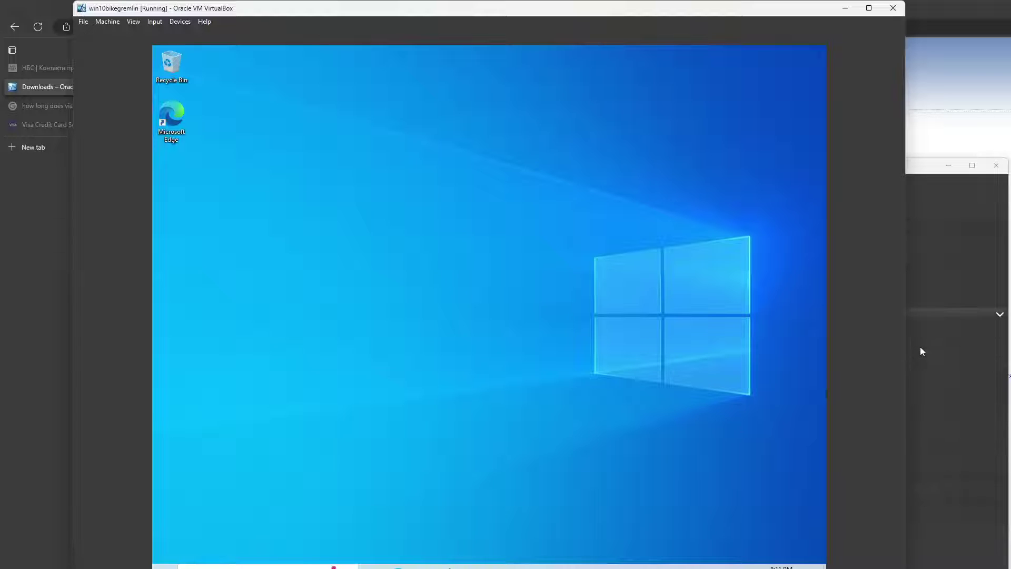
Examine the USB controller and device filter settings of the running win10bikegremlin machine
left_click(108, 22)
left_click(117, 38)
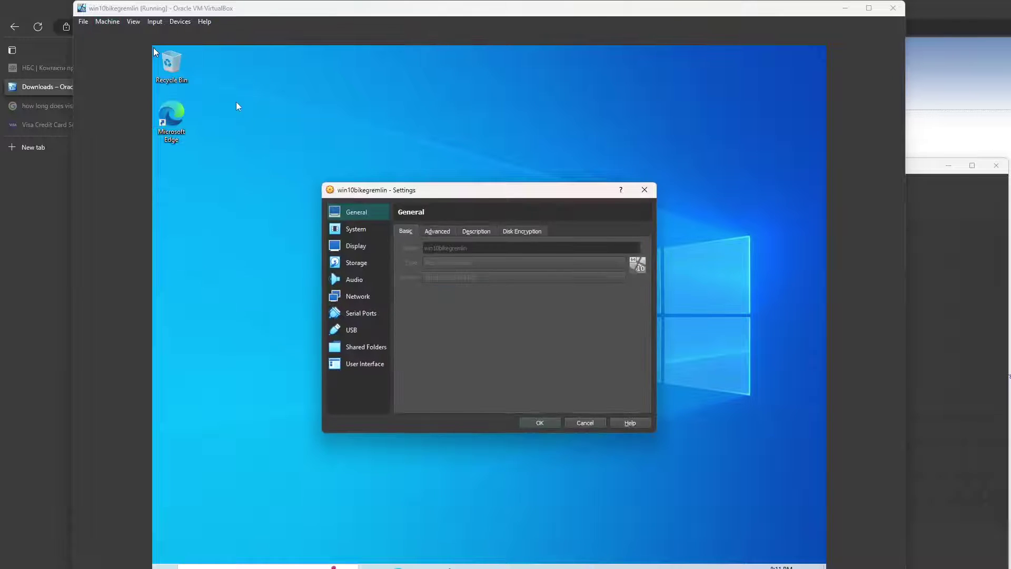
left_click(345, 330)
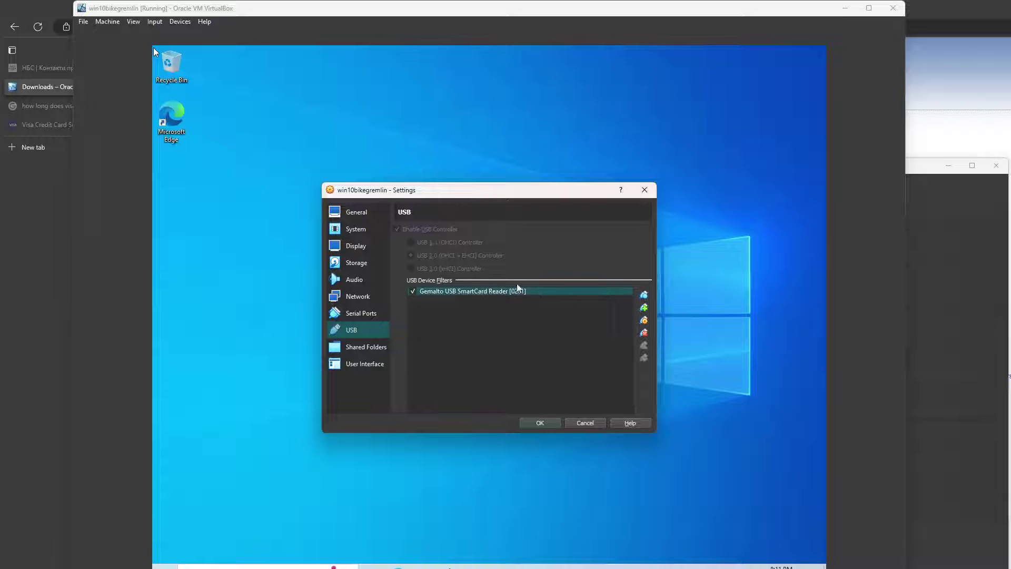
In the GIZMO-LIN-VM settings, choose the USB 2.0 (OHCI + EHCI) controller and add a device filter for Gemalto USB SmartCard Reader [0201]
left_click(932, 330)
left_click(512, 235)
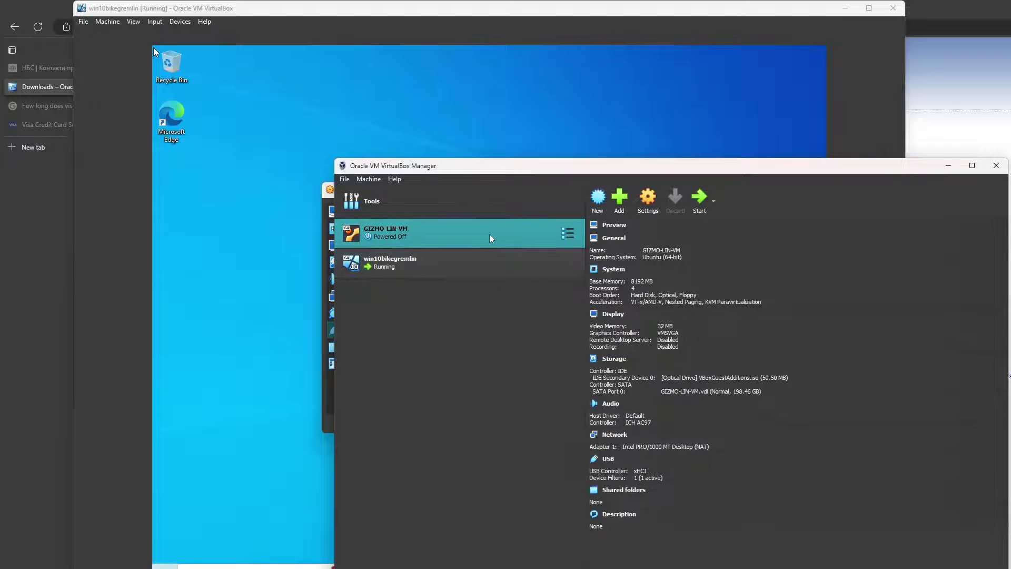
left_click(643, 207)
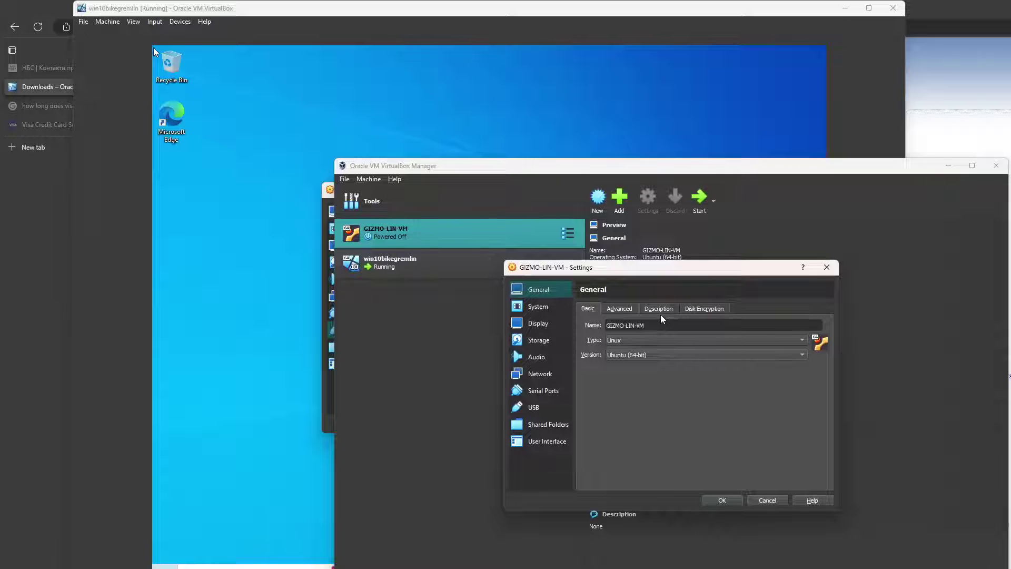
left_click(542, 408)
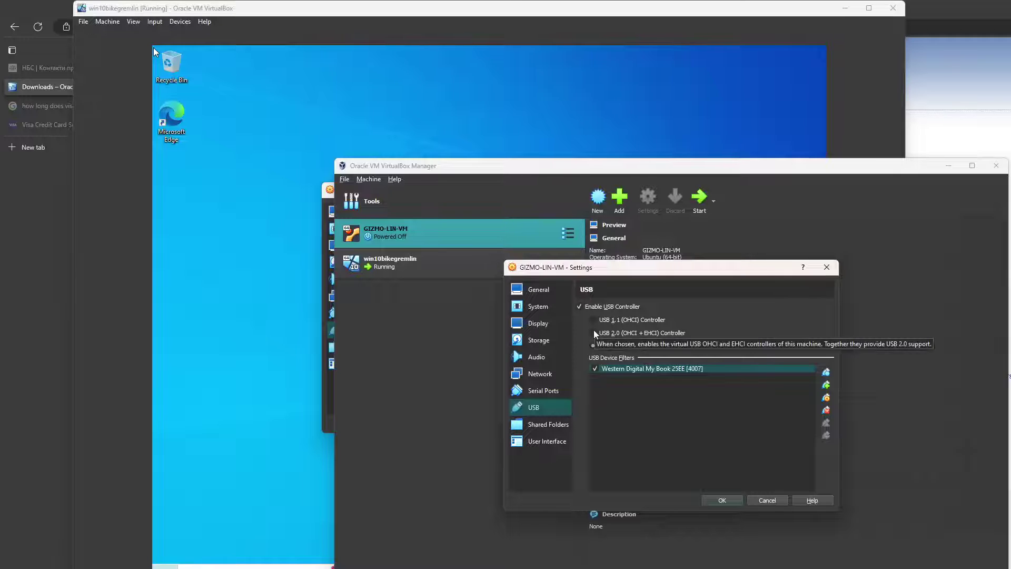
left_click(826, 385)
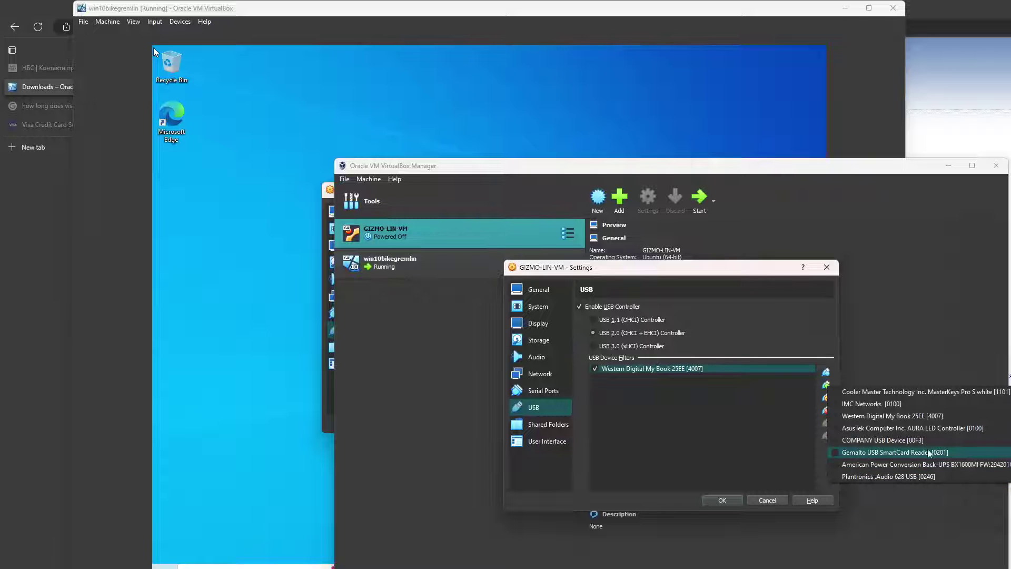
left_click(854, 453)
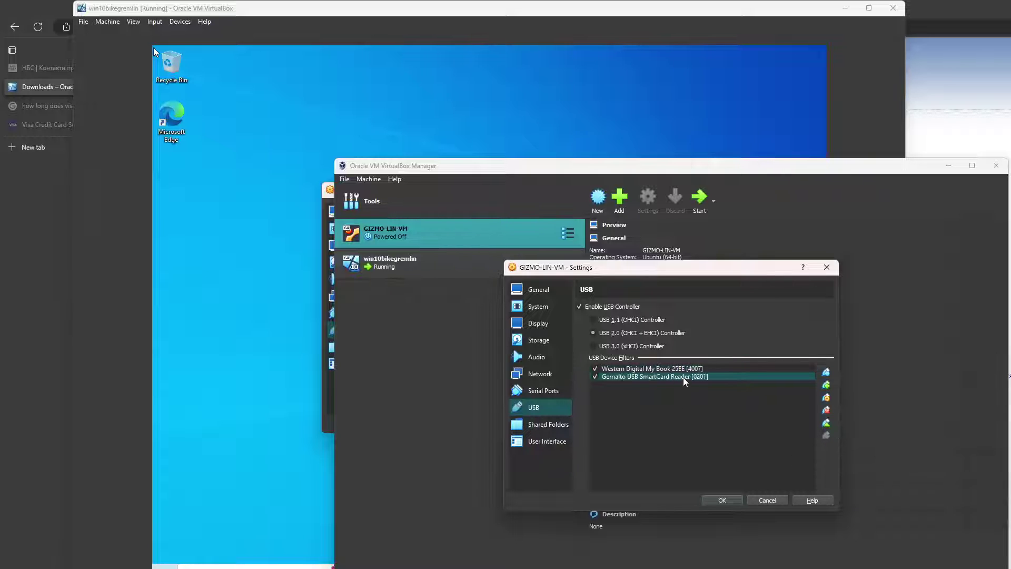
Remove the Gemalto USB SmartCard Reader filter from GIZMO-LIN-VM and discard the machine's settings changes
left_click(827, 410)
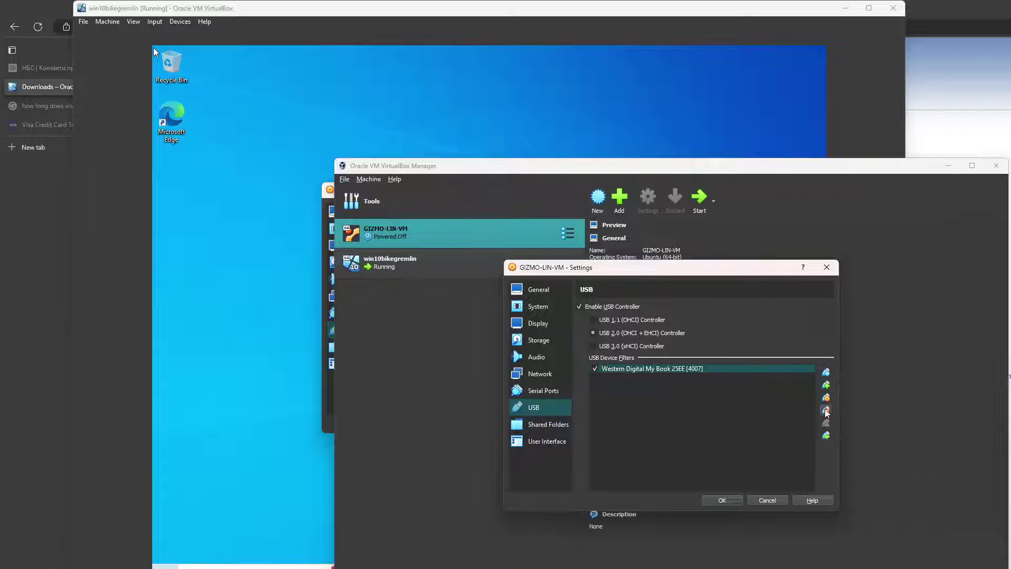
left_click(768, 500)
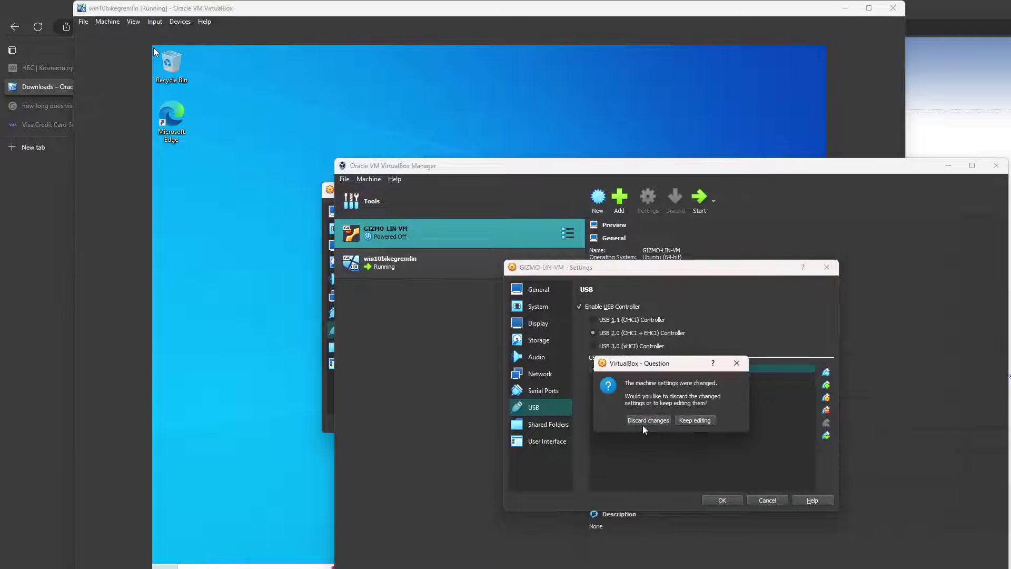
left_click(657, 420)
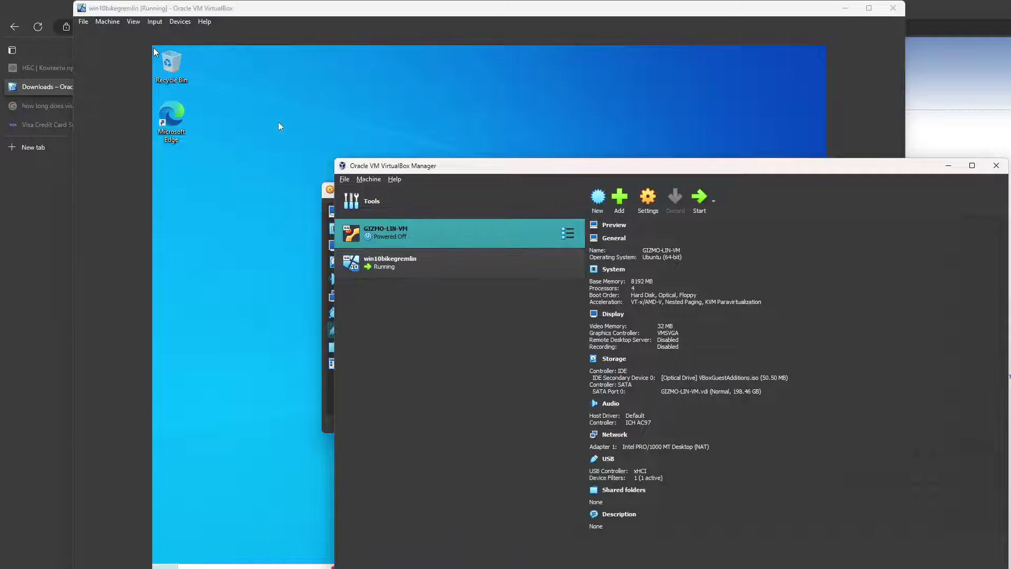
Cancel the running win10bikegremlin machine's settings and open the Menadžer tokena app in the Windows 10 guest
left_click(319, 79)
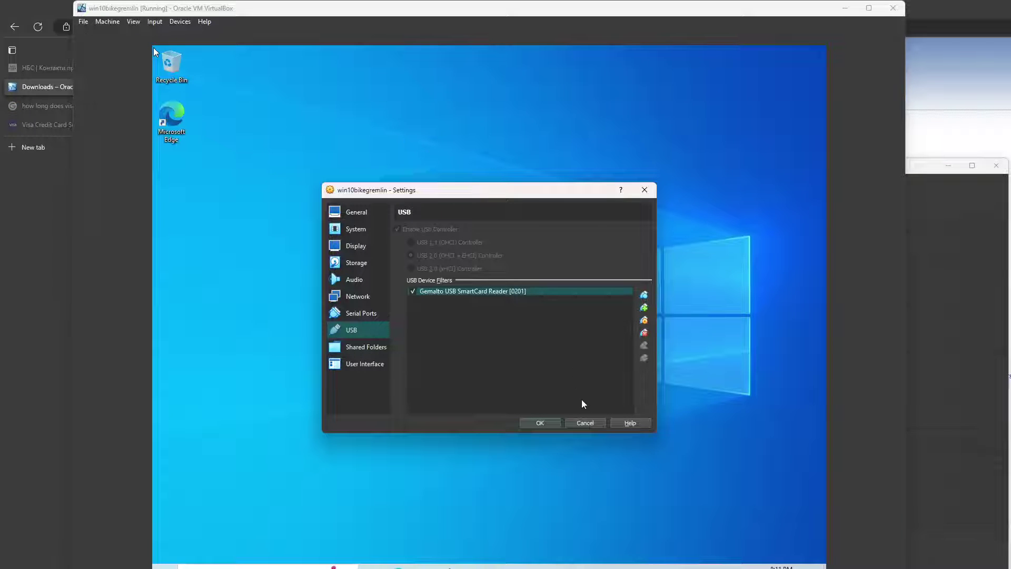
left_click(588, 423)
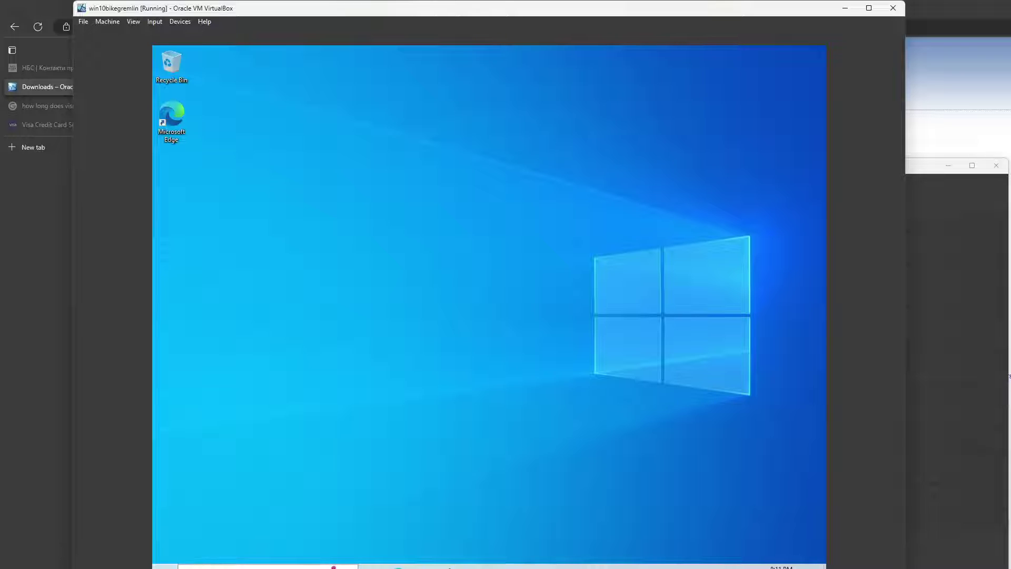
key("super+s")
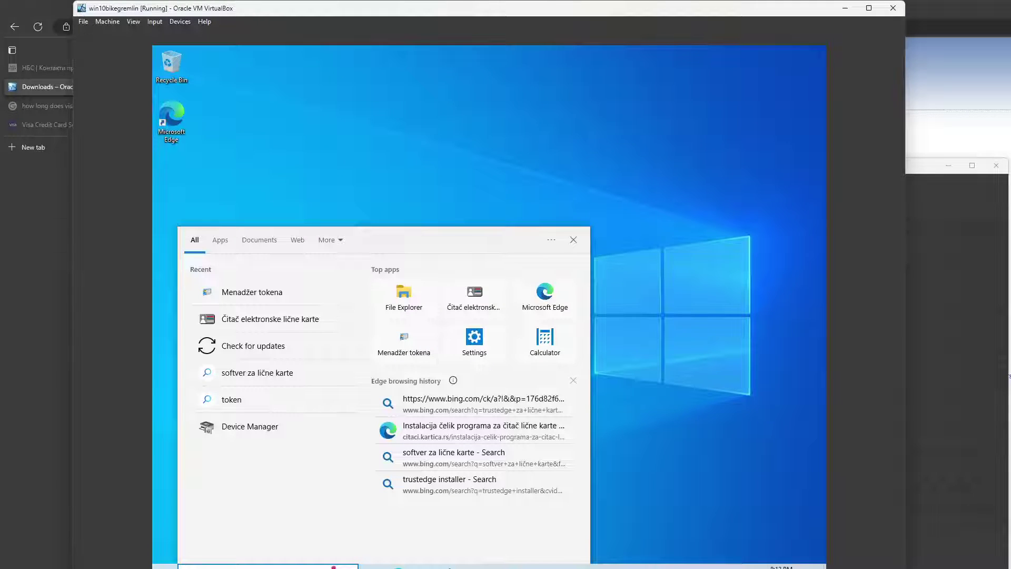
type("mena")
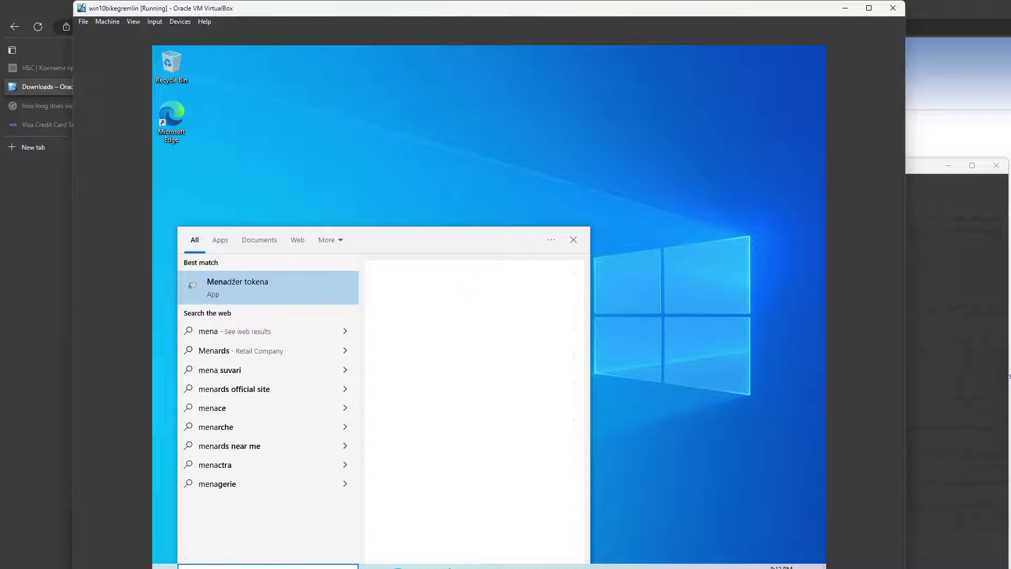
left_click(235, 285)
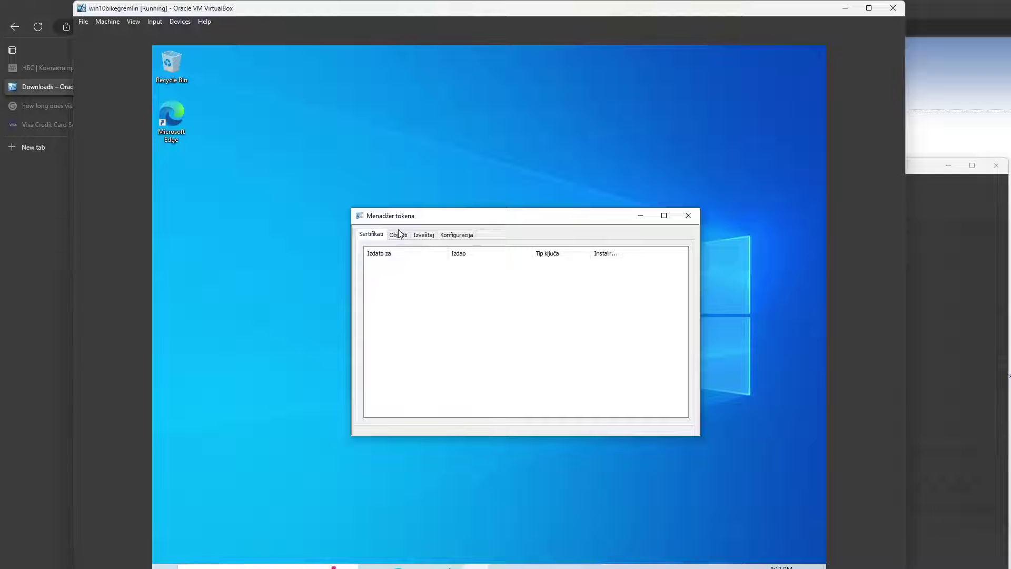
Check the Objekti, Izveštaj and Sertifikati views of Menadžer tokena for the connected smart card reader and card
left_click(399, 238)
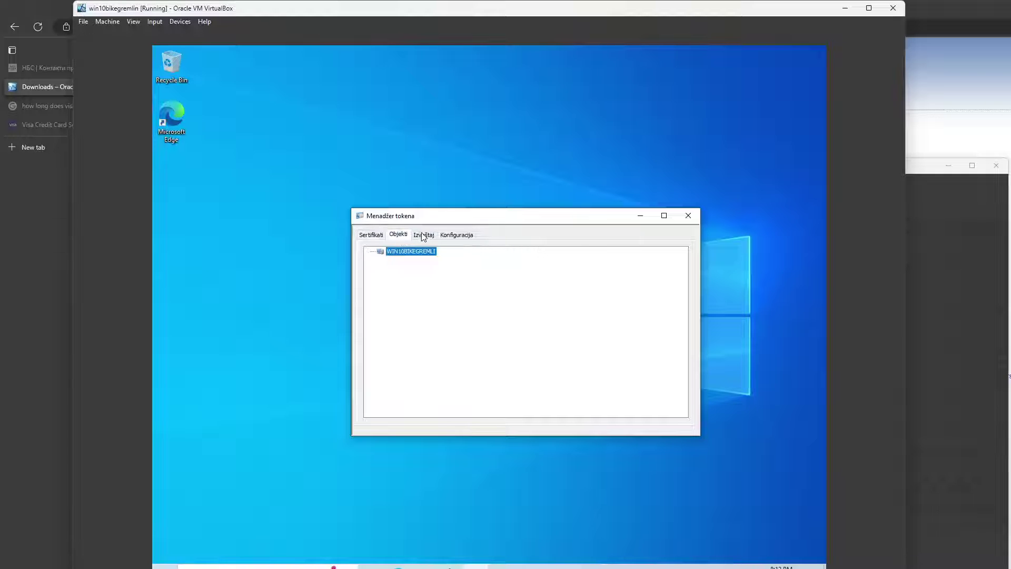
left_click(423, 236)
left_click(399, 239)
left_click(369, 236)
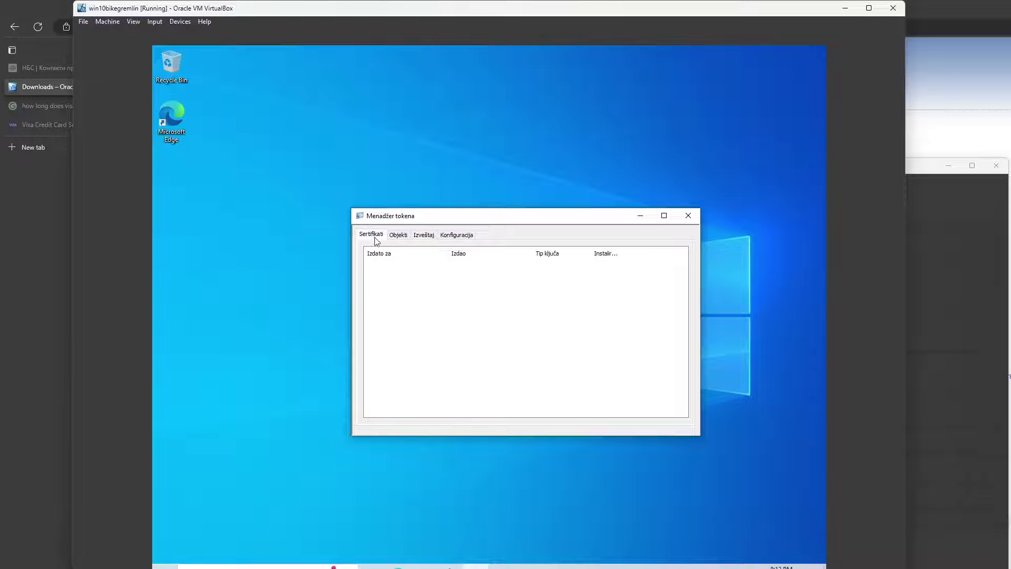
left_click(399, 237)
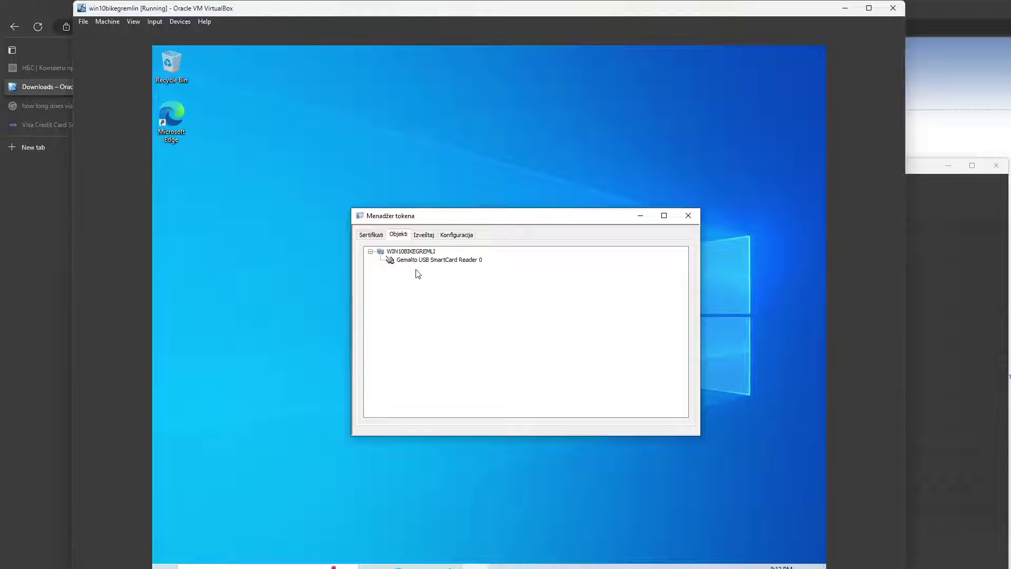
left_click(424, 236)
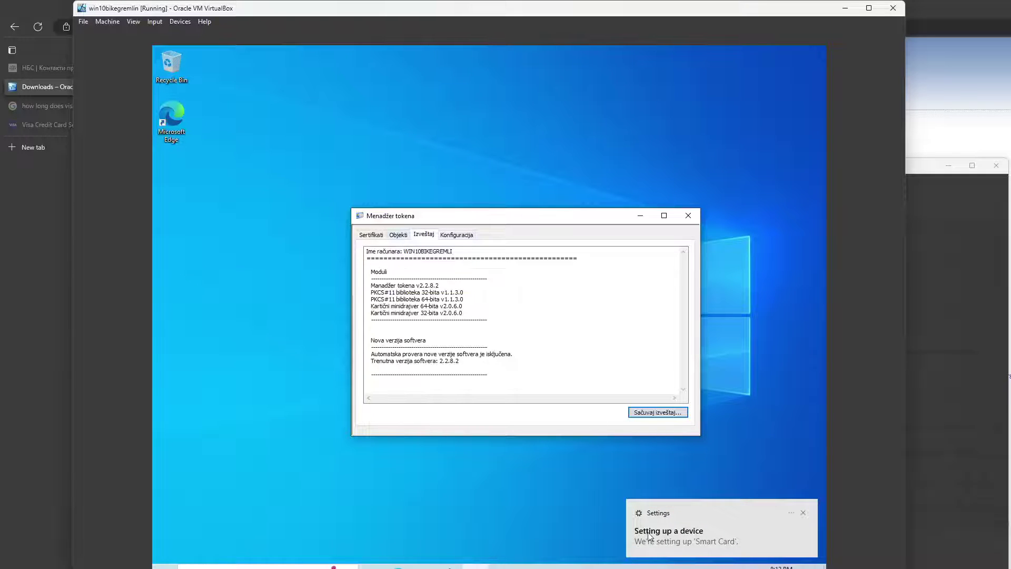
left_click(396, 236)
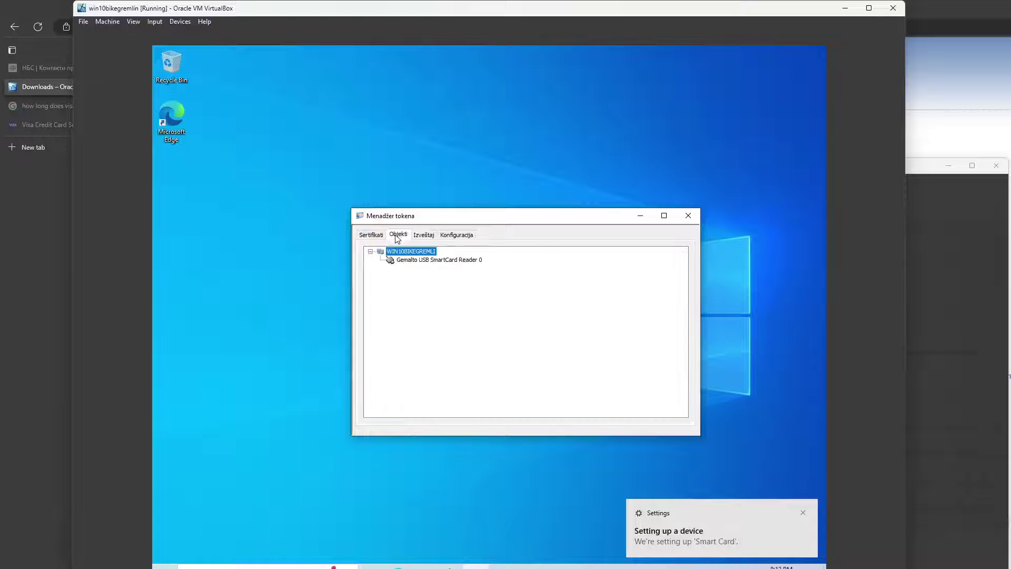
Examine the ID card's certificates in the Sertifikati and Objekti views, check Izveštaj and Konfiguracija, and close Menadžer tokena
left_click(370, 234)
left_click(406, 237)
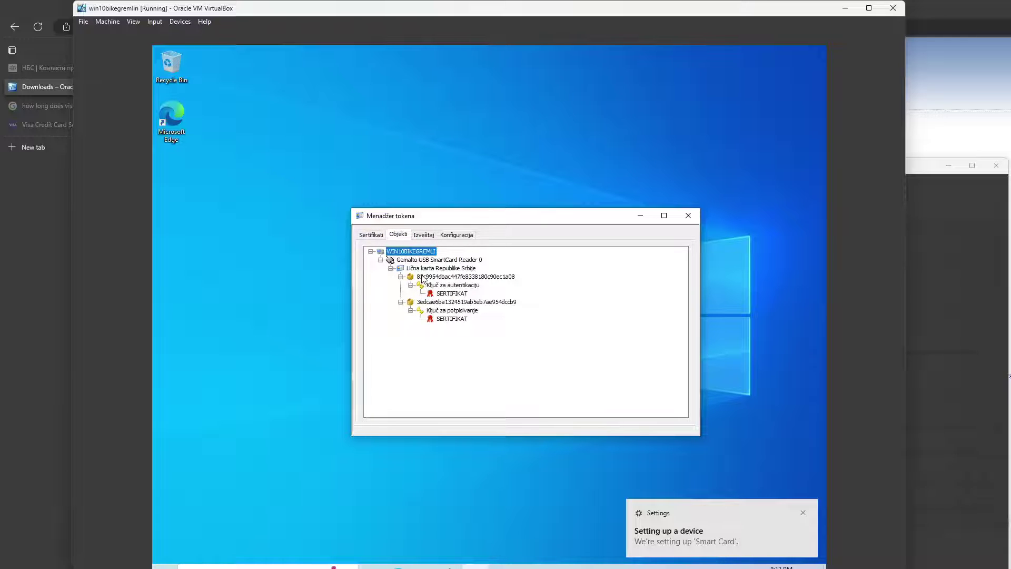
left_click(437, 293)
left_click(450, 319)
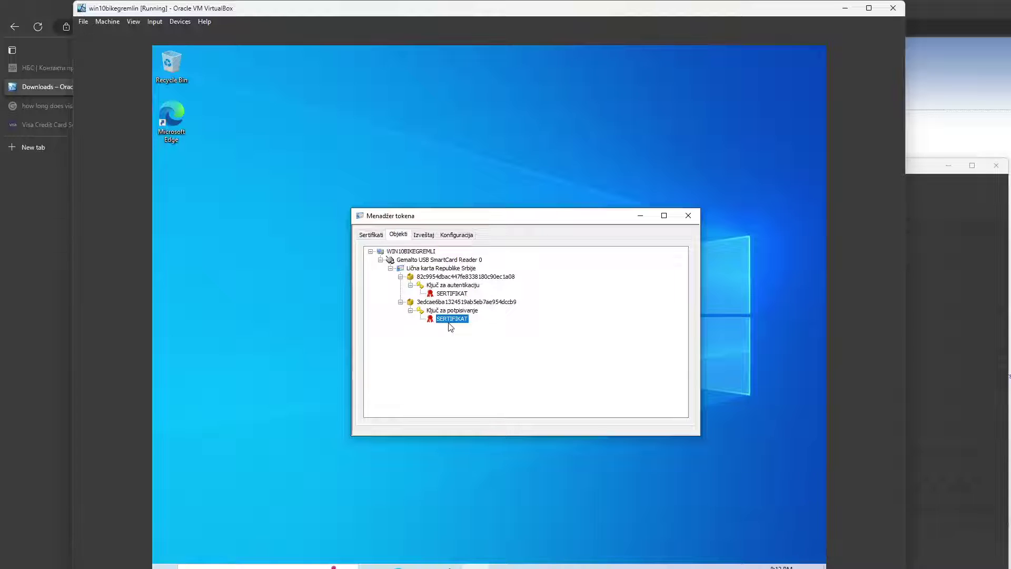
left_click(424, 235)
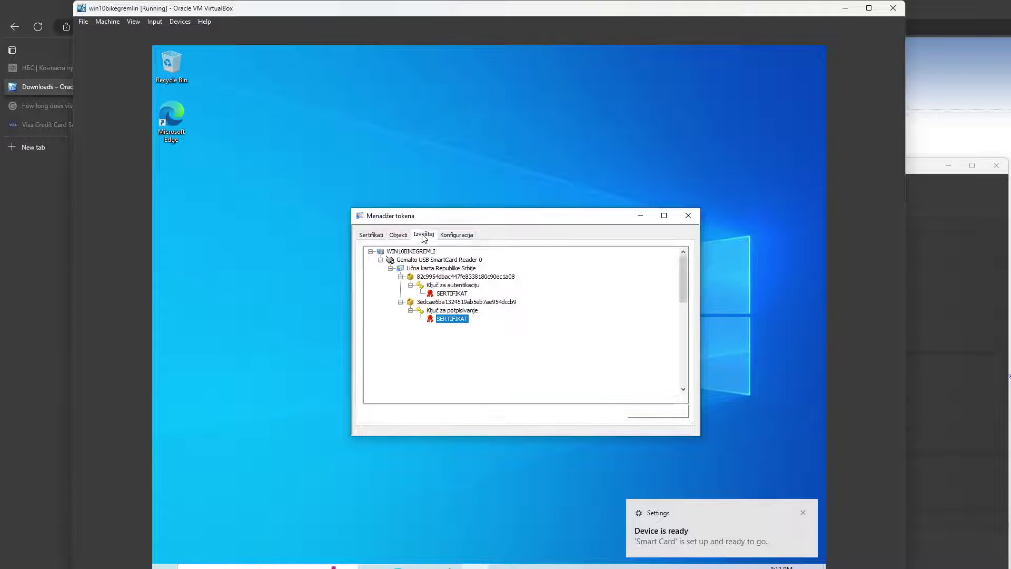
left_click(456, 237)
left_click(380, 235)
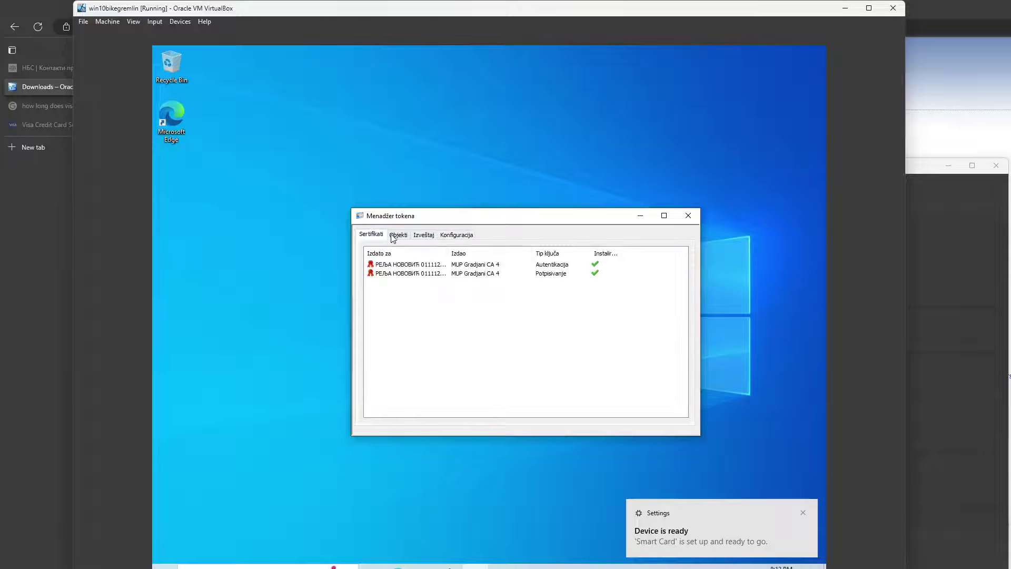
left_click(690, 217)
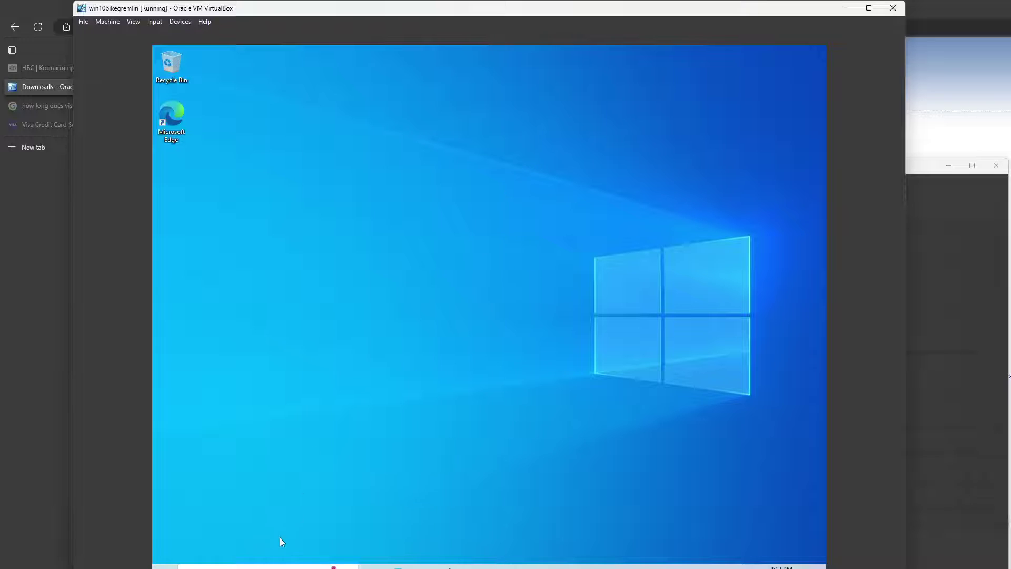
Find and reopen Menadžer tokena in the Windows 10 guest and show its Objekti view
left_click(277, 566)
type("mo")
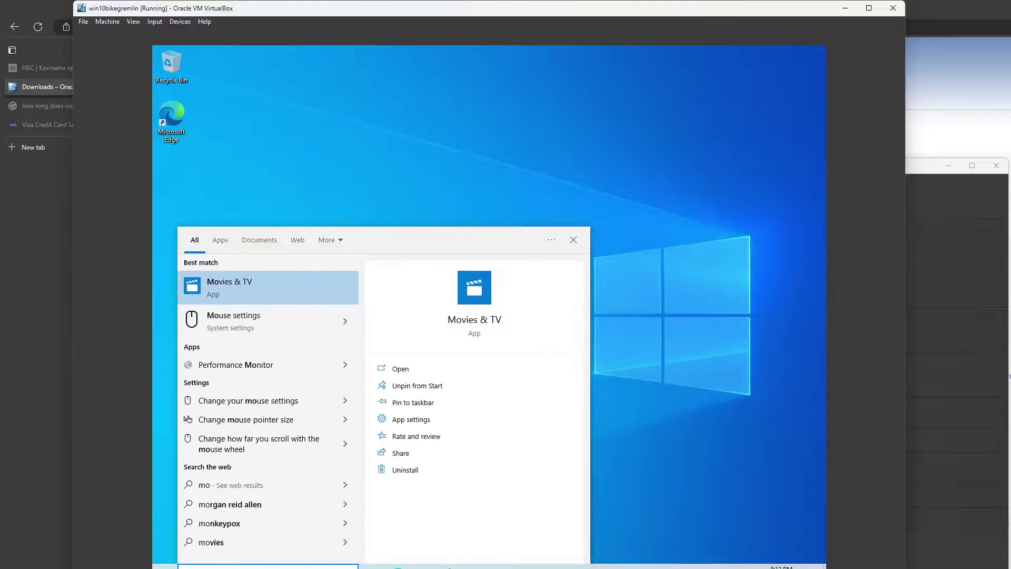
key("BackSpace")
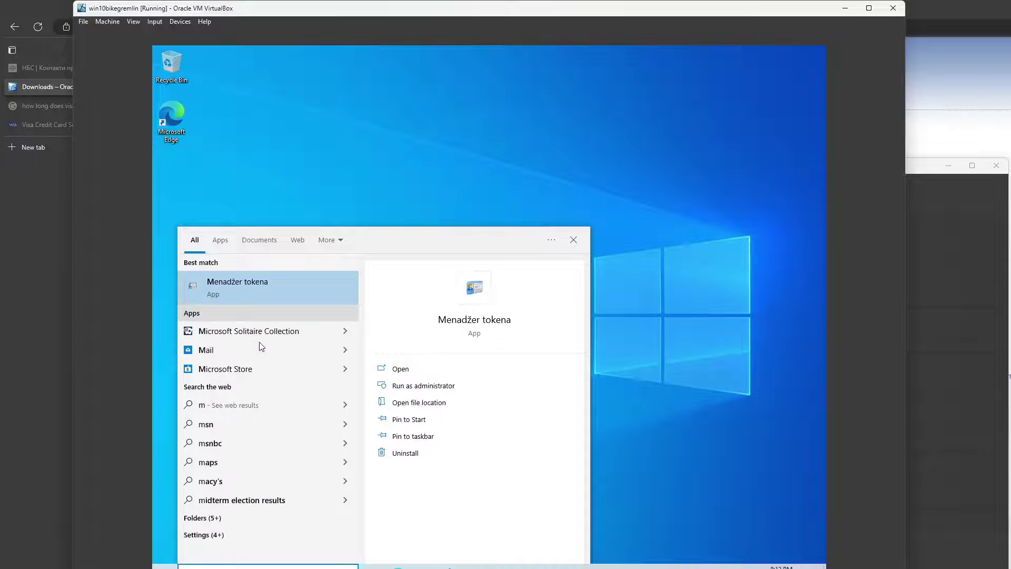
left_click(263, 283)
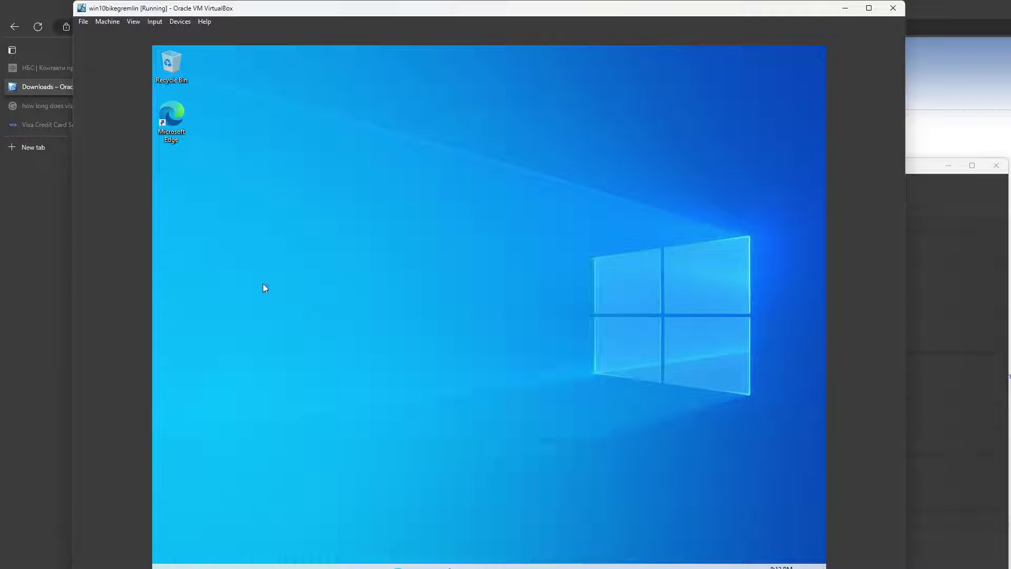
left_click(400, 237)
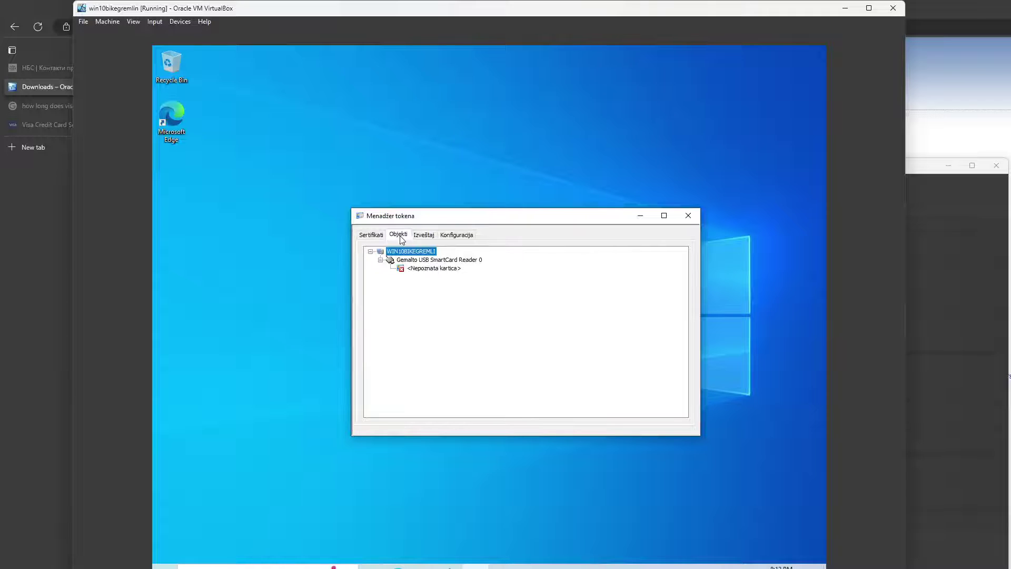
Register the unknown card in Gemalto USB SmartCard Reader 0 under the name BG and allow CardRegSink.exe to make changes
left_click(433, 270)
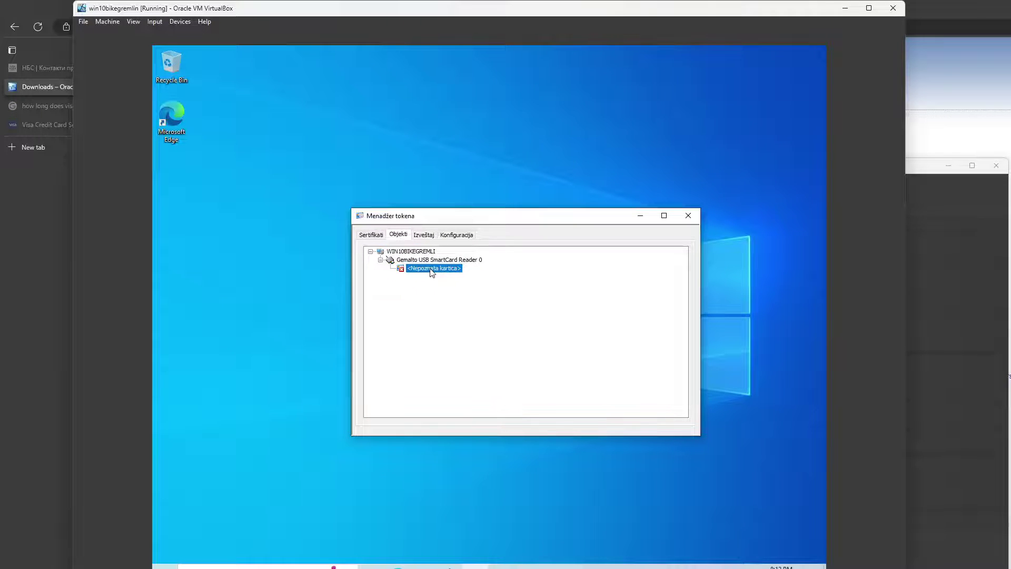
right_click(432, 271)
left_click(465, 281)
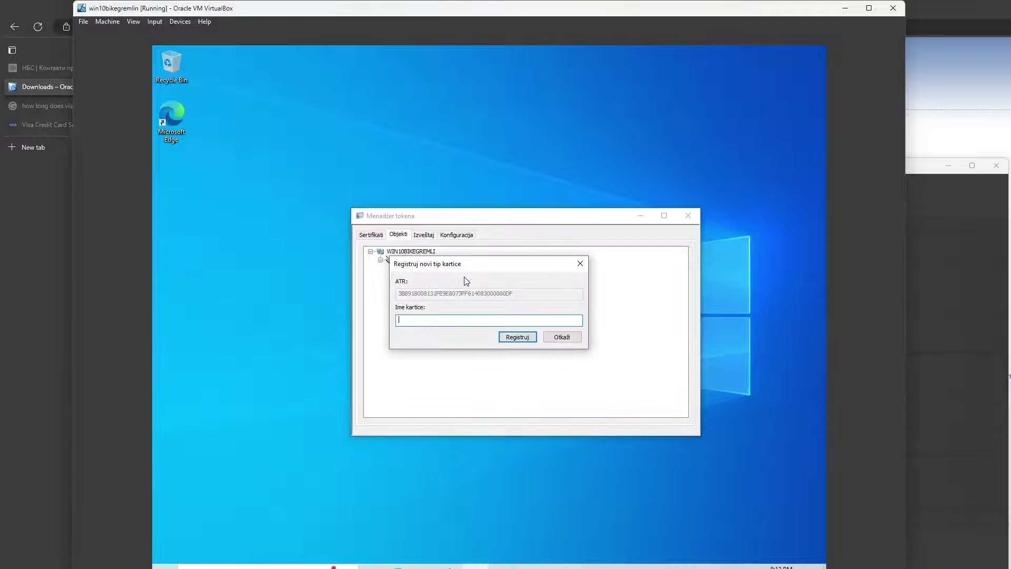
type("R")
type("G")
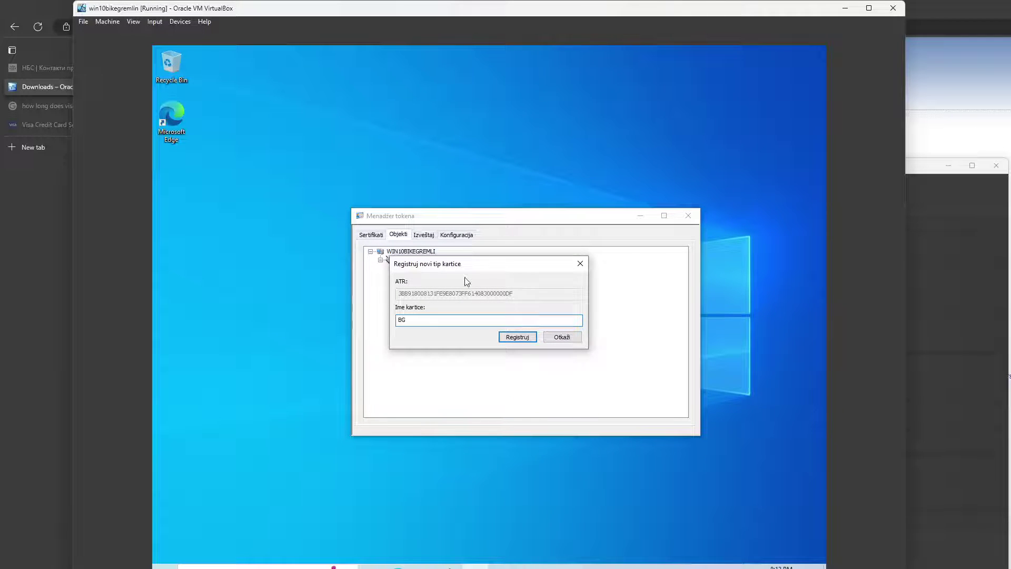
left_click(524, 341)
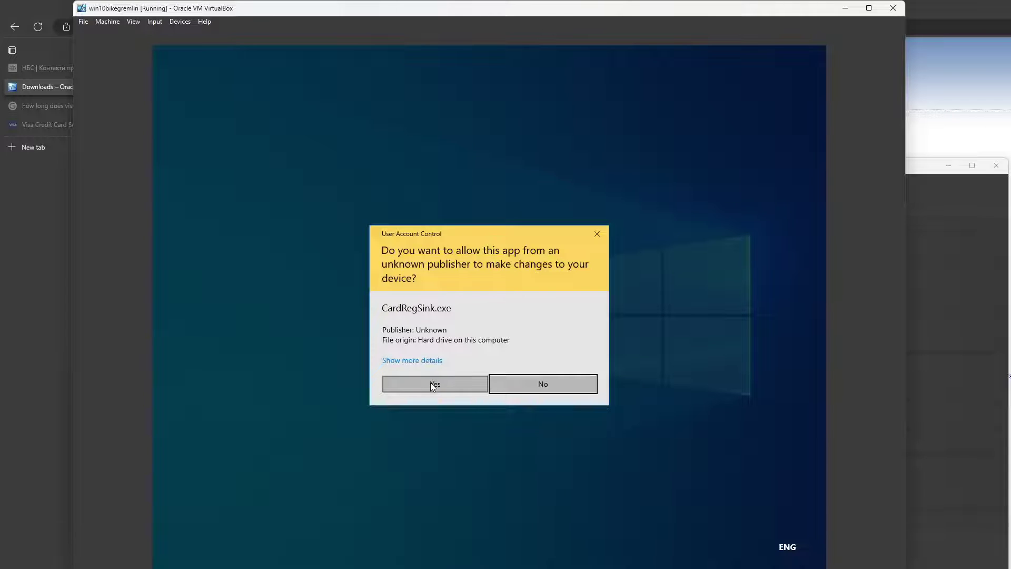
left_click(431, 382)
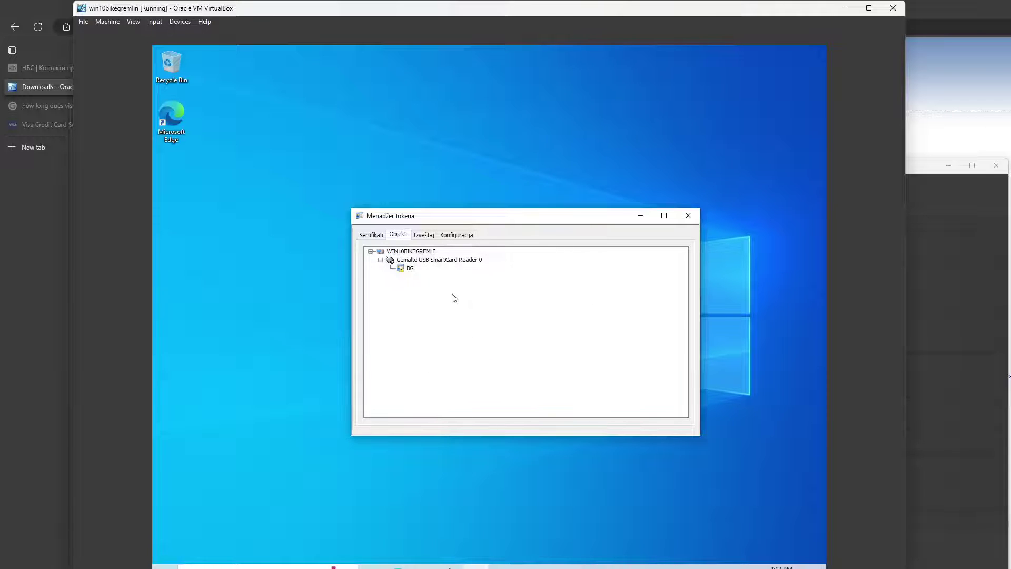
Check the BG card's details in the Objekti, Izveštaj, Konfiguracija and Sertifikati views of Menadžer tokena
left_click(409, 269)
left_click(425, 237)
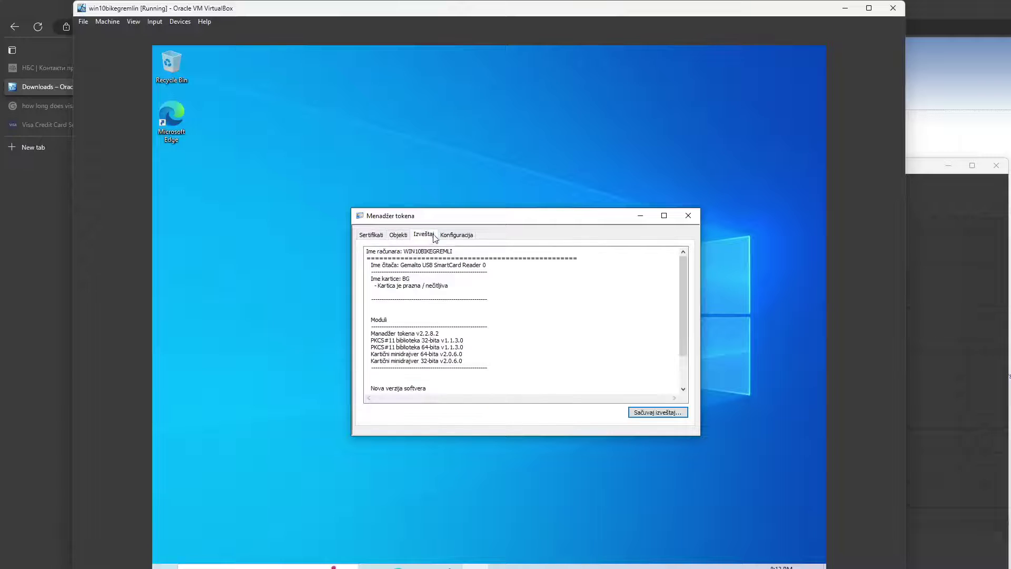
left_click(463, 239)
left_click(416, 238)
left_click(398, 235)
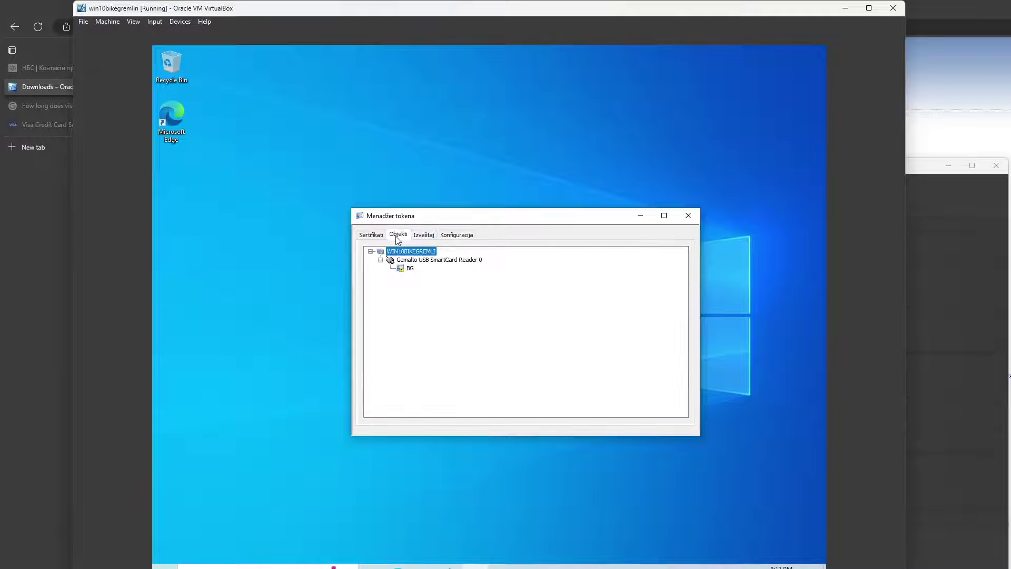
left_click(411, 269)
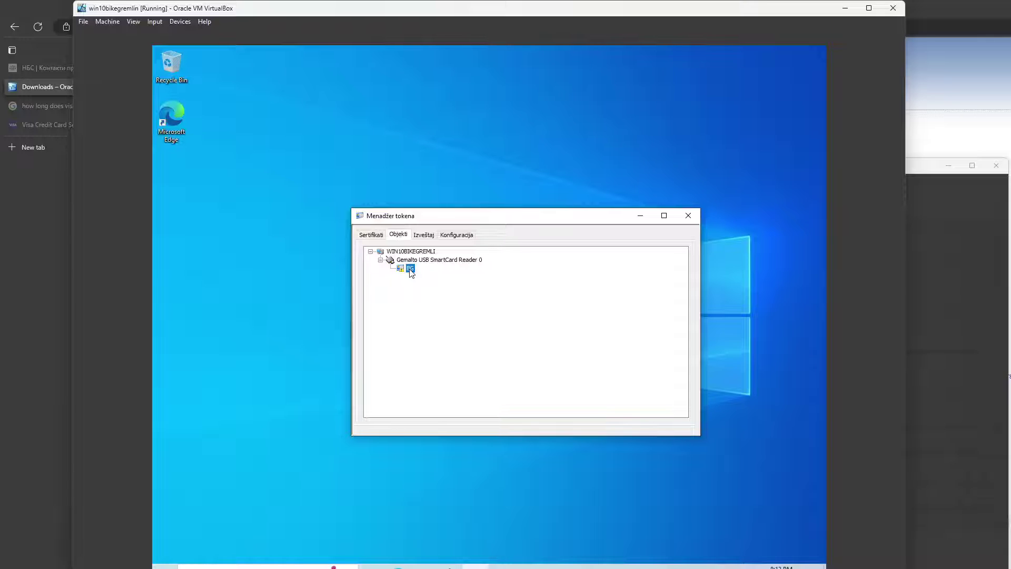
left_click(424, 235)
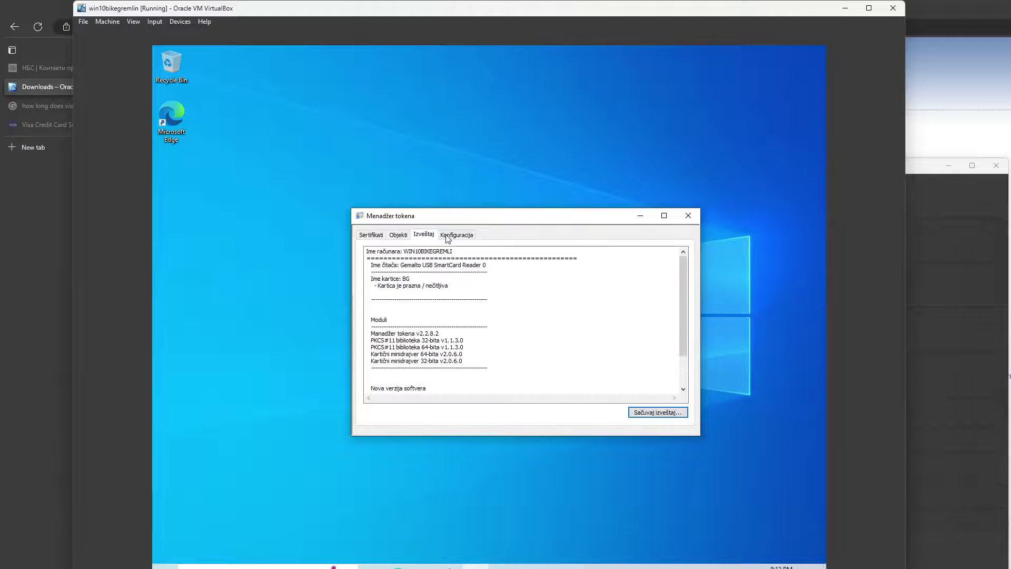
left_click(440, 237)
left_click(386, 236)
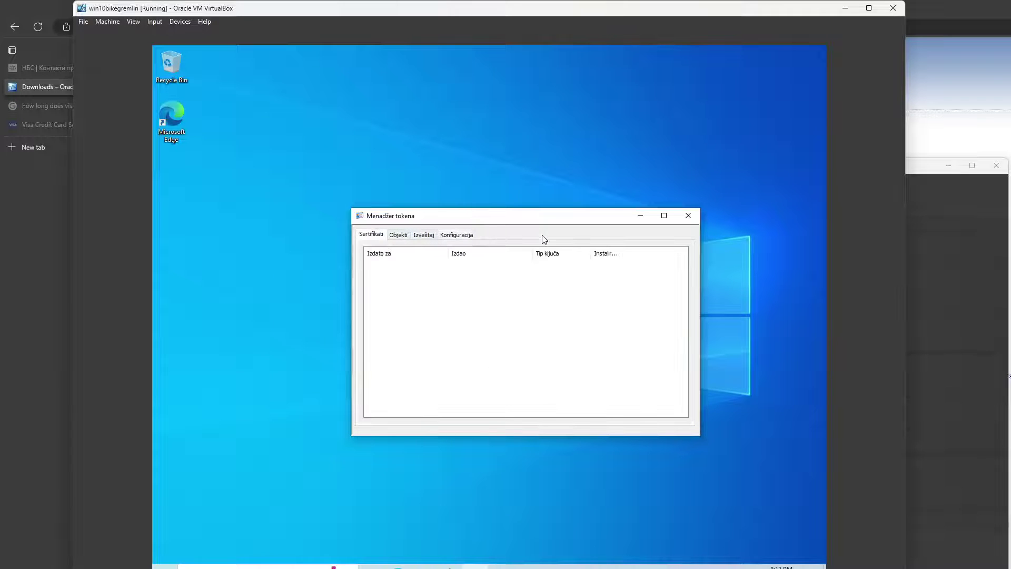
Check which commands are available for the BG card in the Objekti view, leave it registered and close Menadžer tokena
left_click(405, 236)
left_click(411, 270)
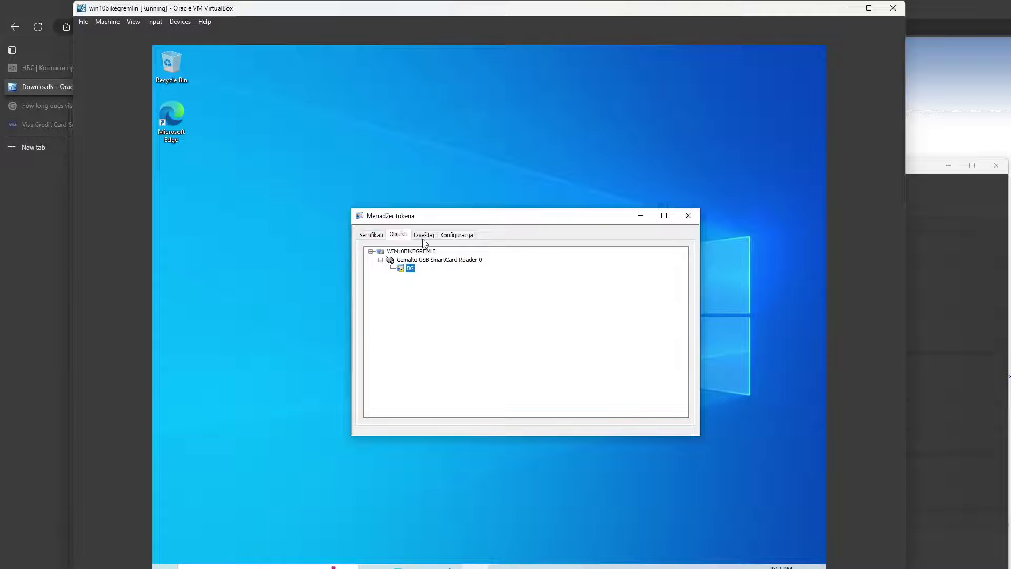
right_click(407, 270)
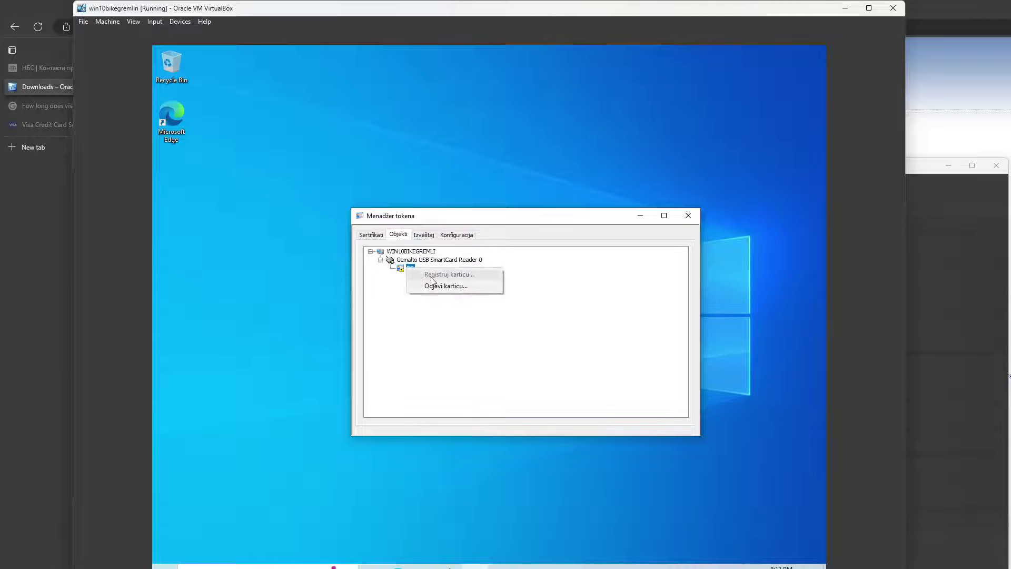
left_click(388, 293)
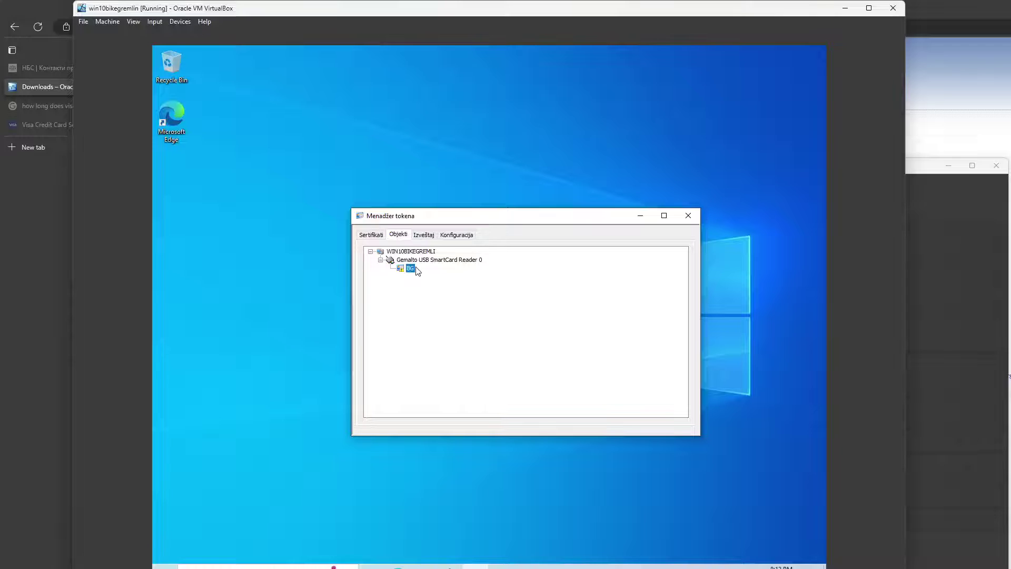
left_click(687, 216)
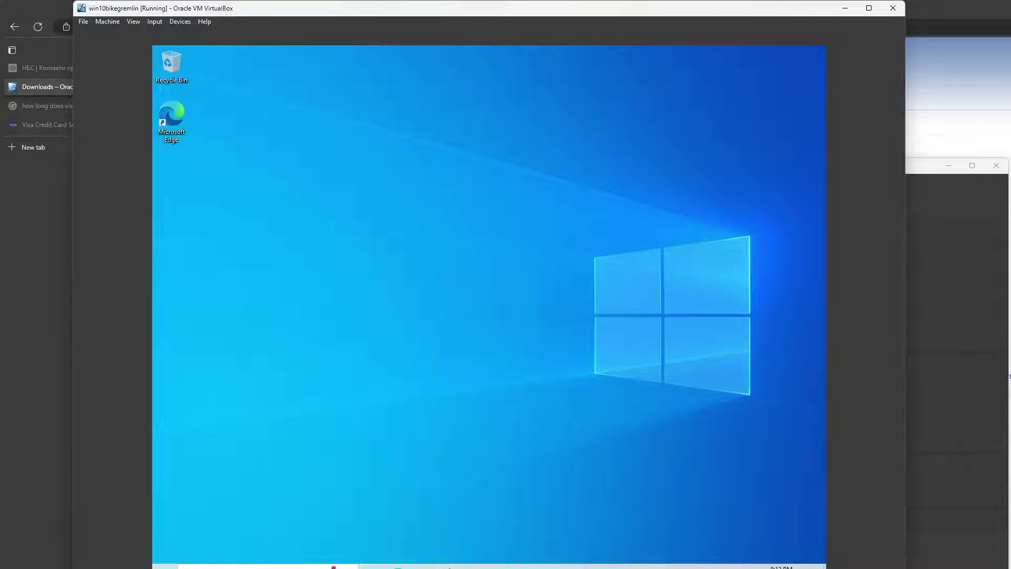
Reopen Menadžer tokena, check the inserted ID card's objects, Izveštaj, Konfiguracija and Sertifikati views, and close the app
left_click(267, 567)
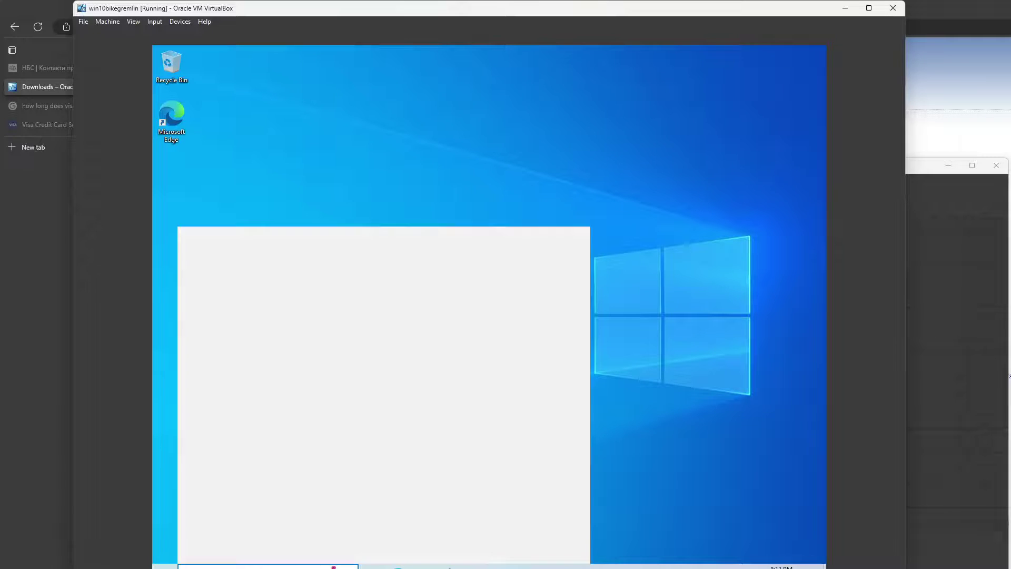
type("mena")
left_click(261, 289)
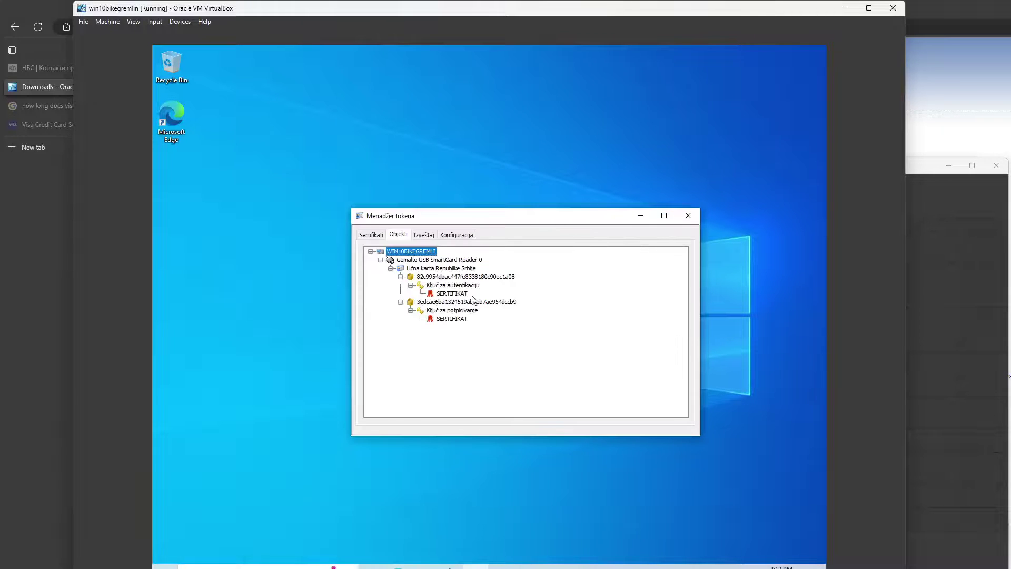
left_click(421, 237)
left_click(457, 236)
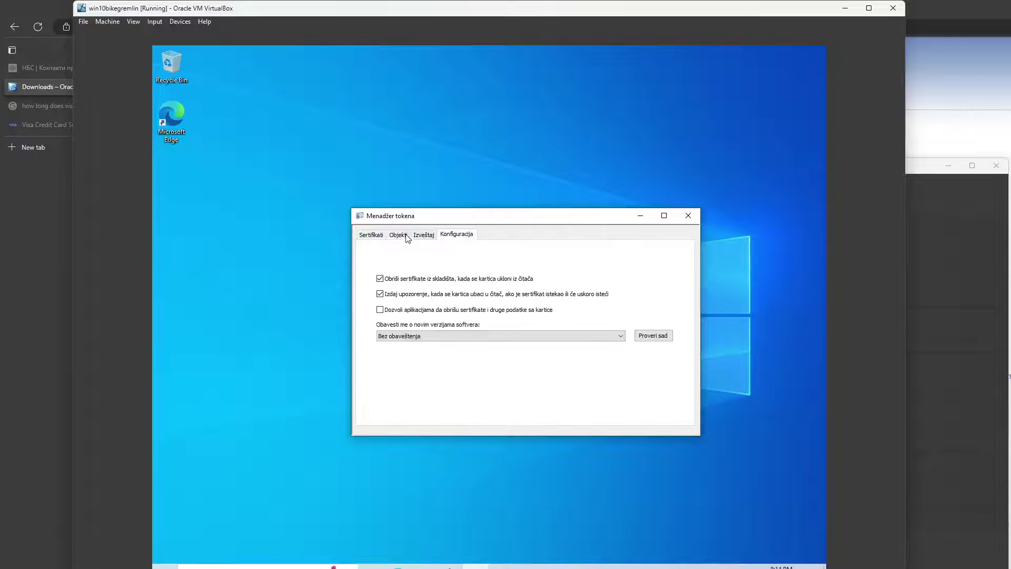
left_click(372, 235)
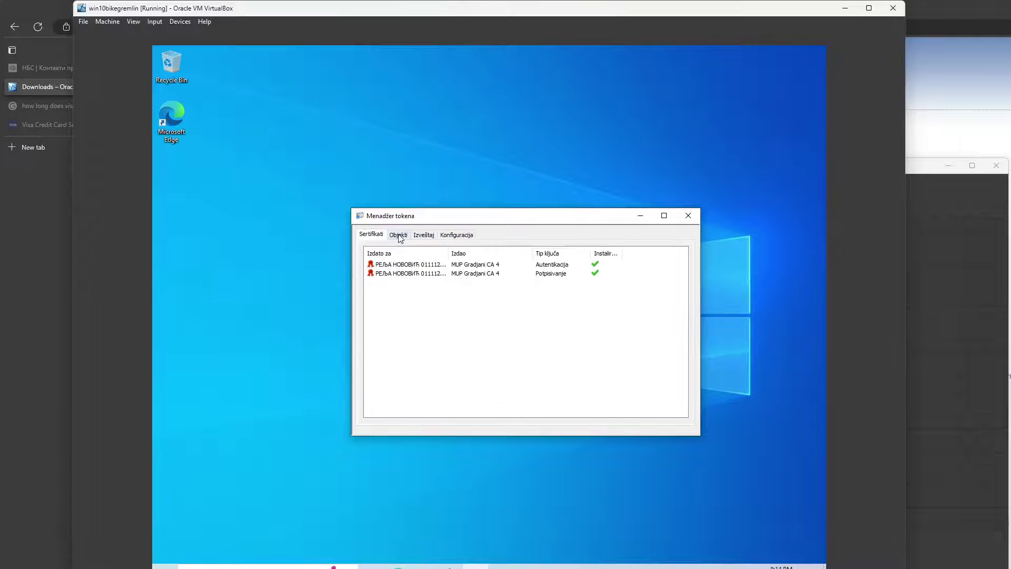
left_click(683, 221)
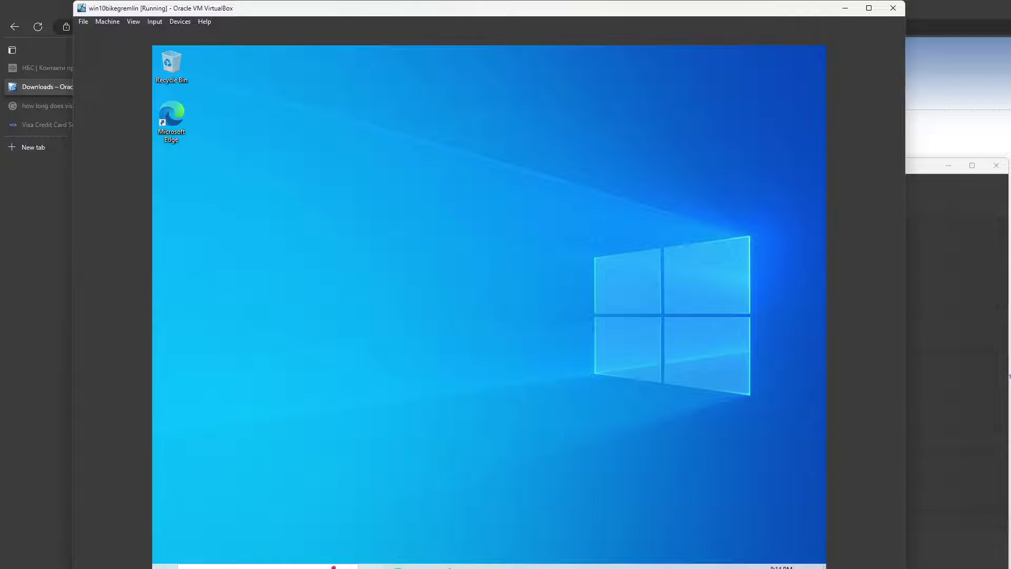
Switch to Microsoft Edge in the Windows 10 guest and open the lpa.gov.rs website
left_click(415, 561)
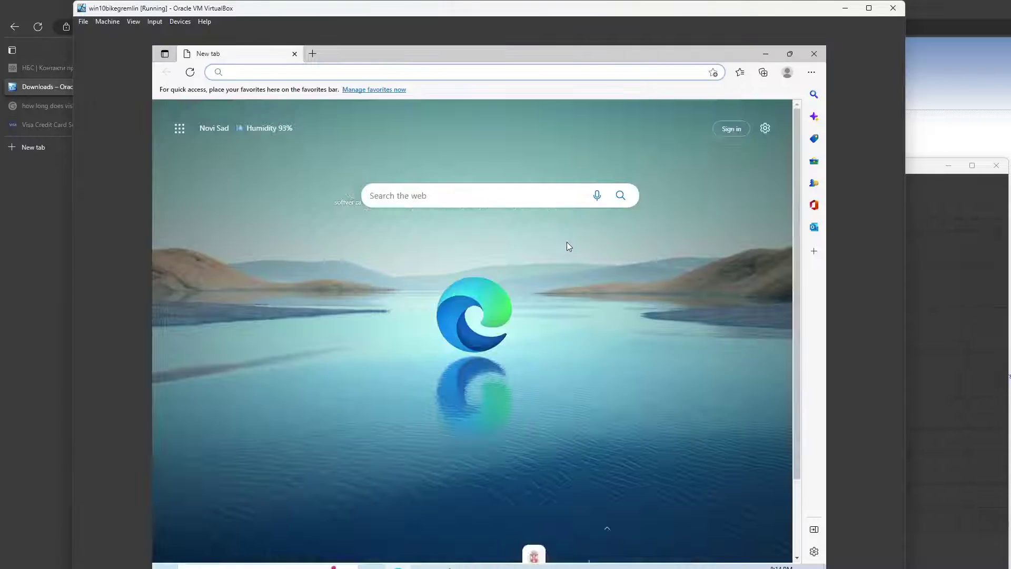
left_click(487, 77)
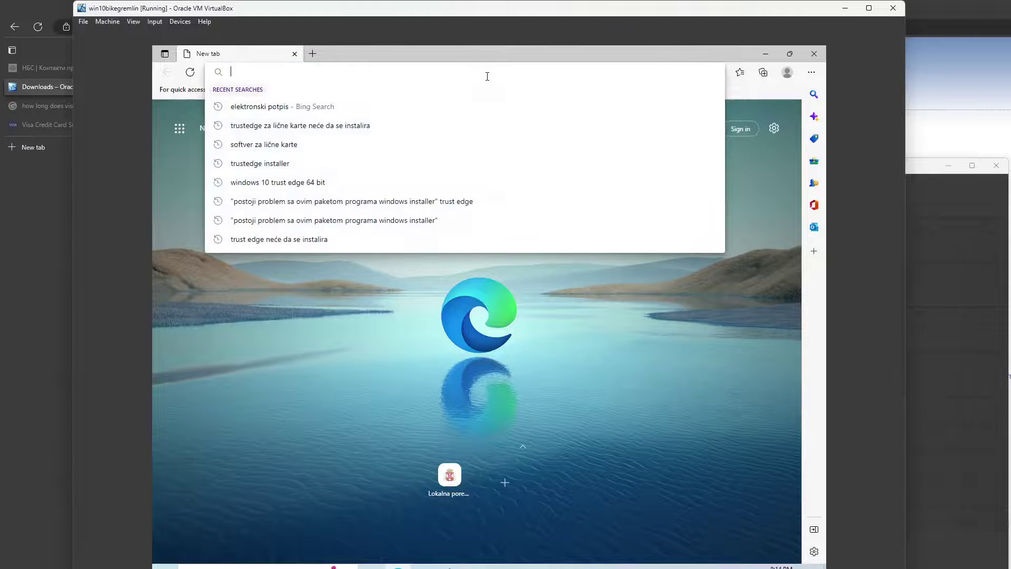
type("lpa.gov.rs")
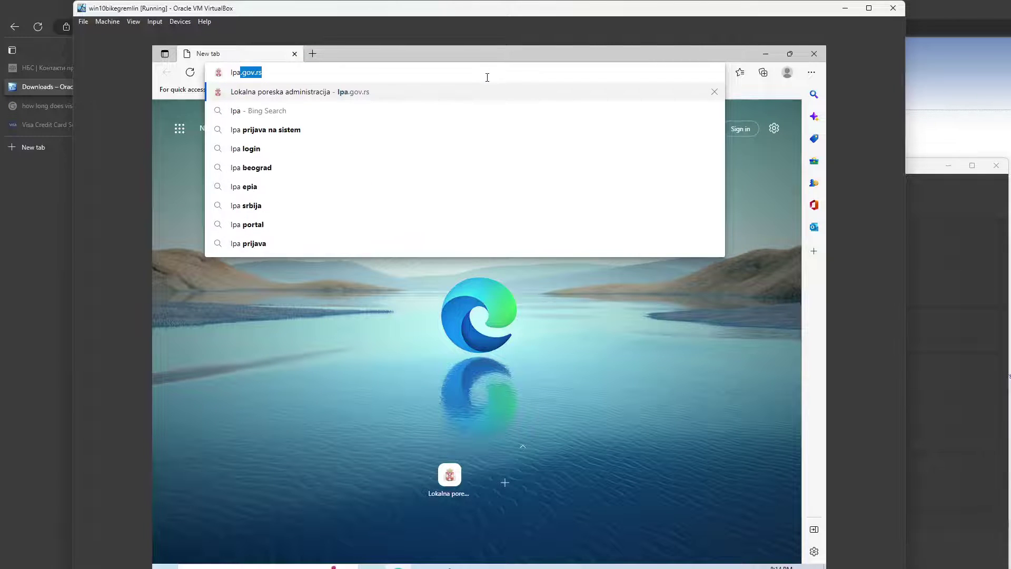
key("Return")
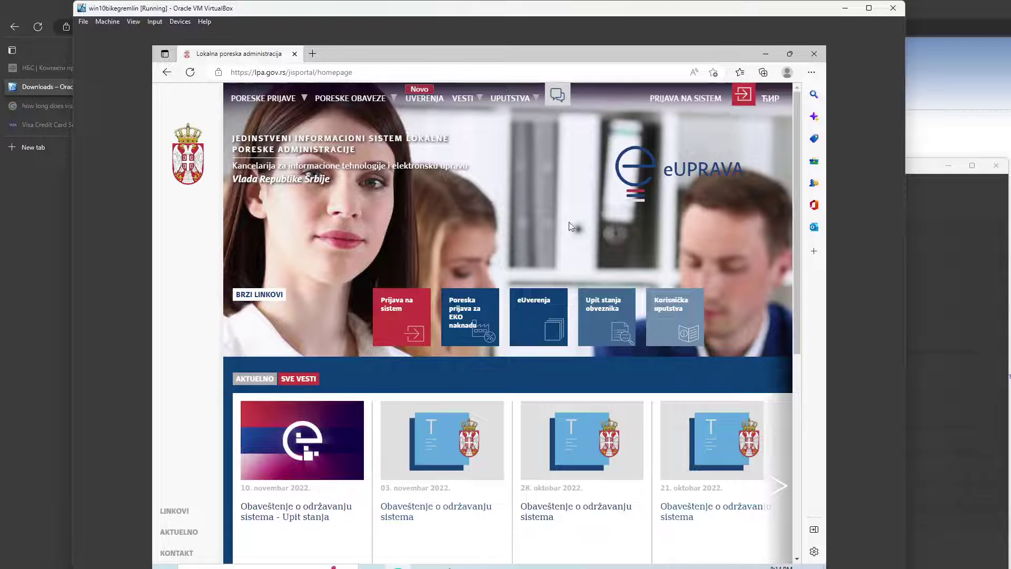
Start signing in to lpa.gov.rs with a qualified electronic certificate, choosing the Auth certificate for authentication
left_click(668, 103)
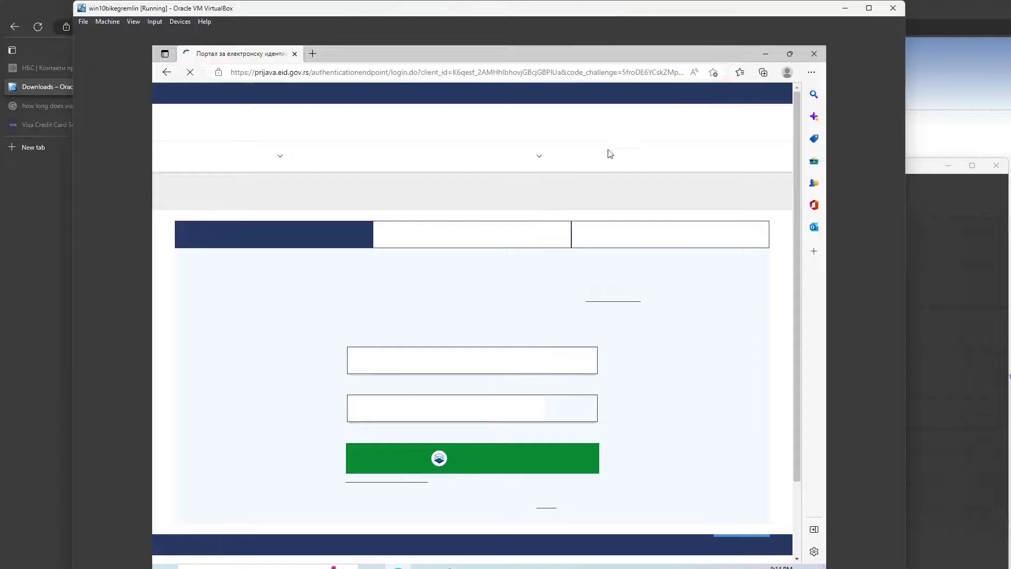
left_click(489, 235)
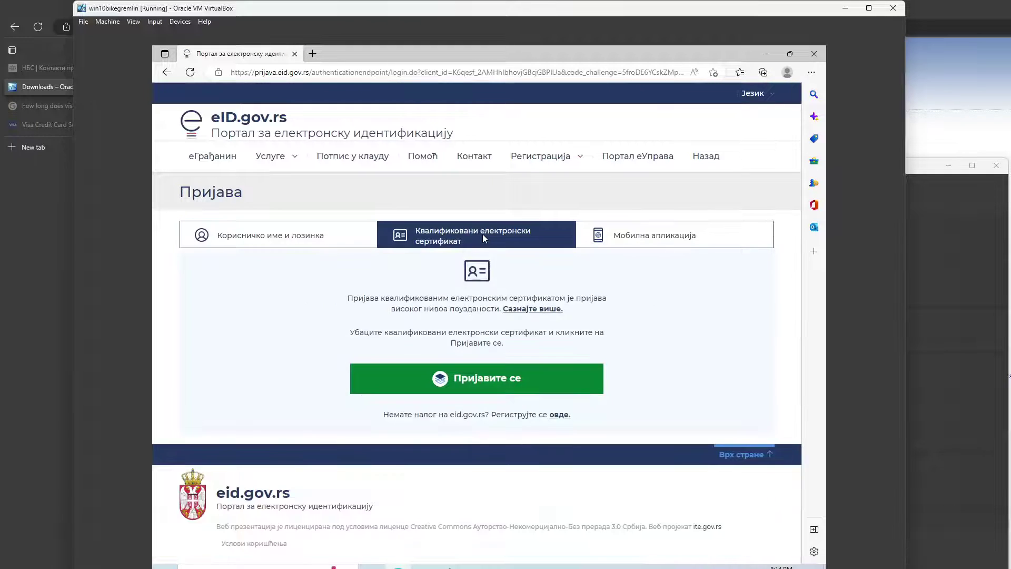
left_click(485, 377)
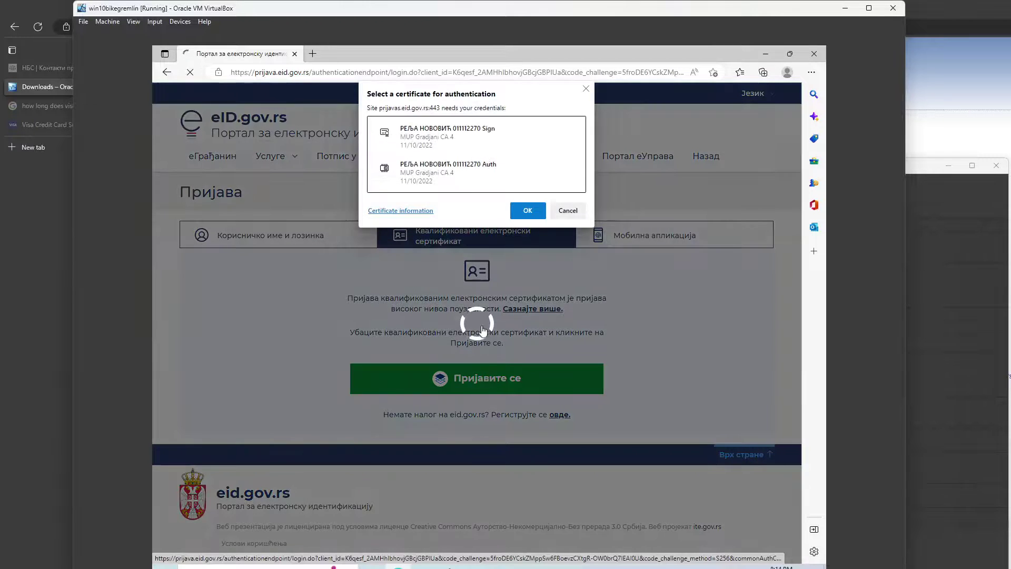
left_click(501, 175)
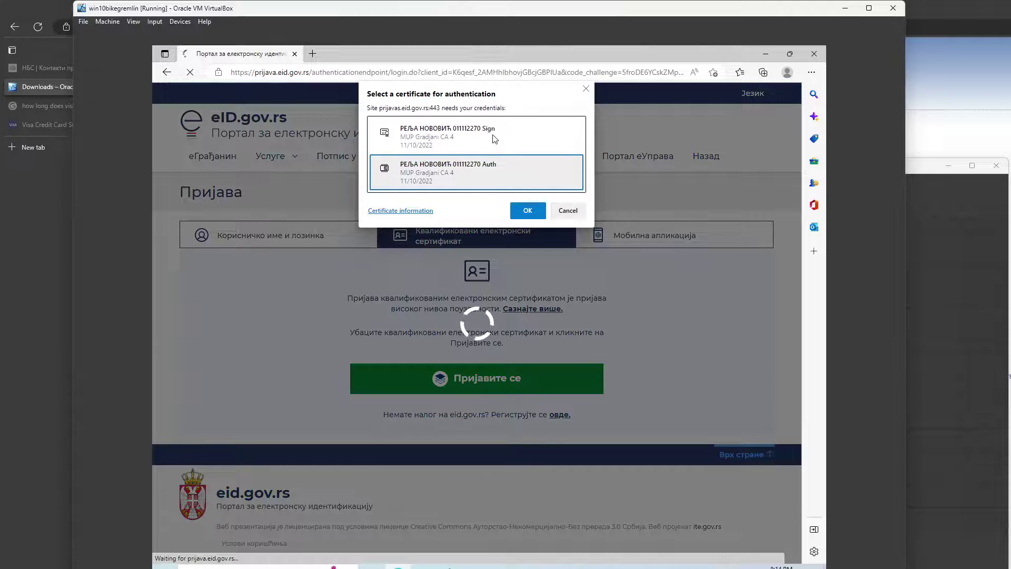
left_click(526, 211)
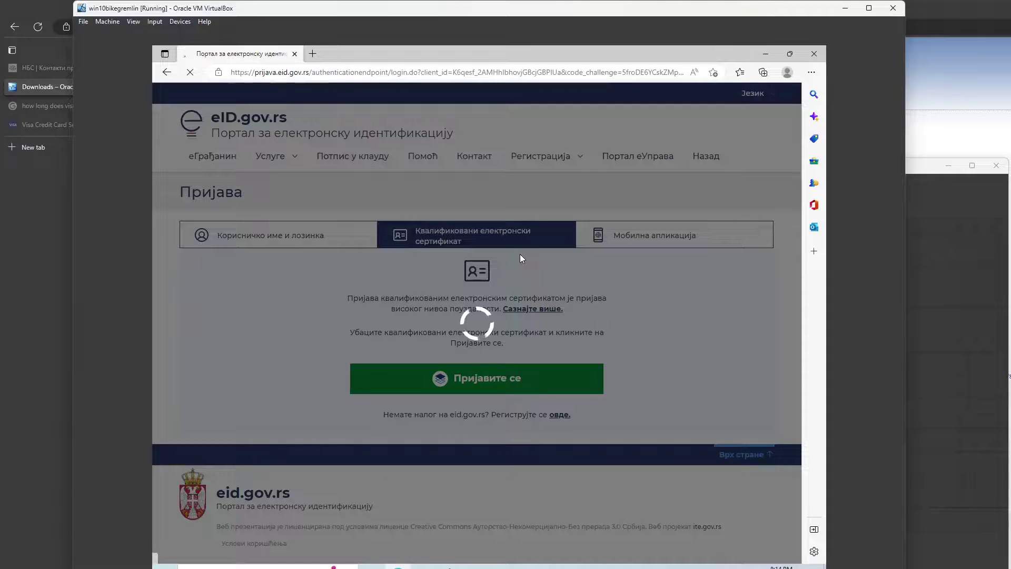
Enter the smart card's authentication PIN and confirm it to complete the sign-in
type("•••")
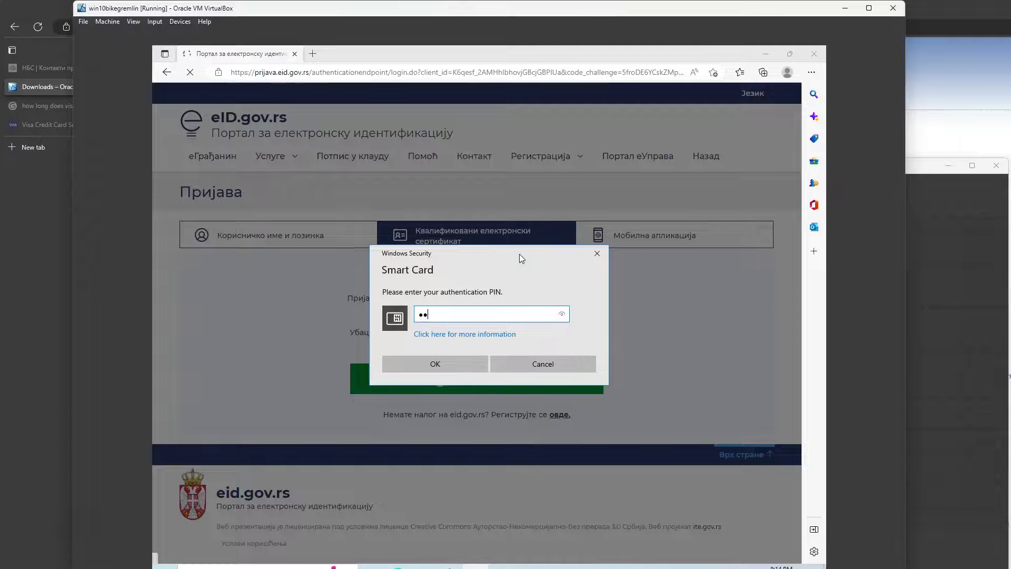
type("•")
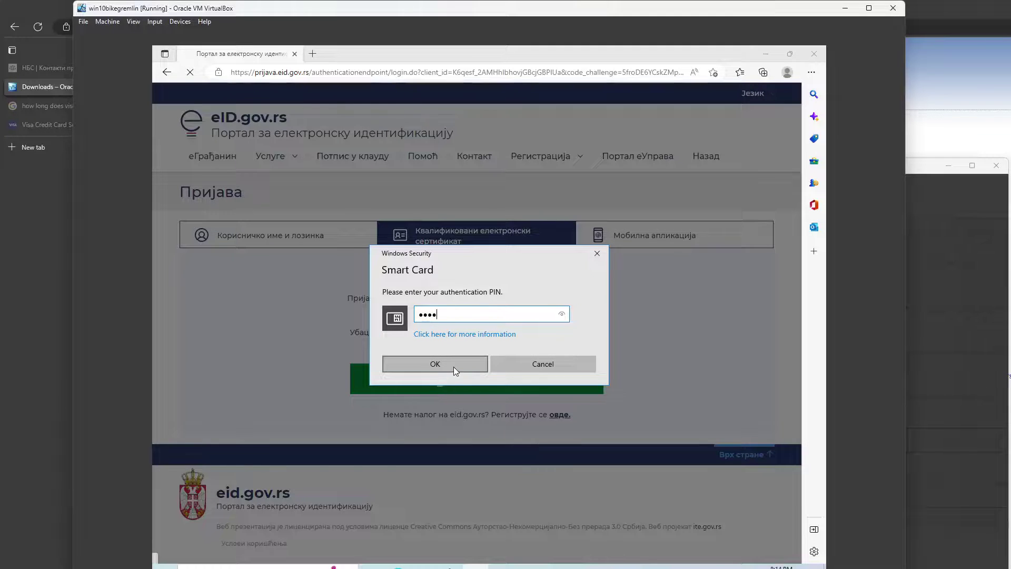
left_click(454, 367)
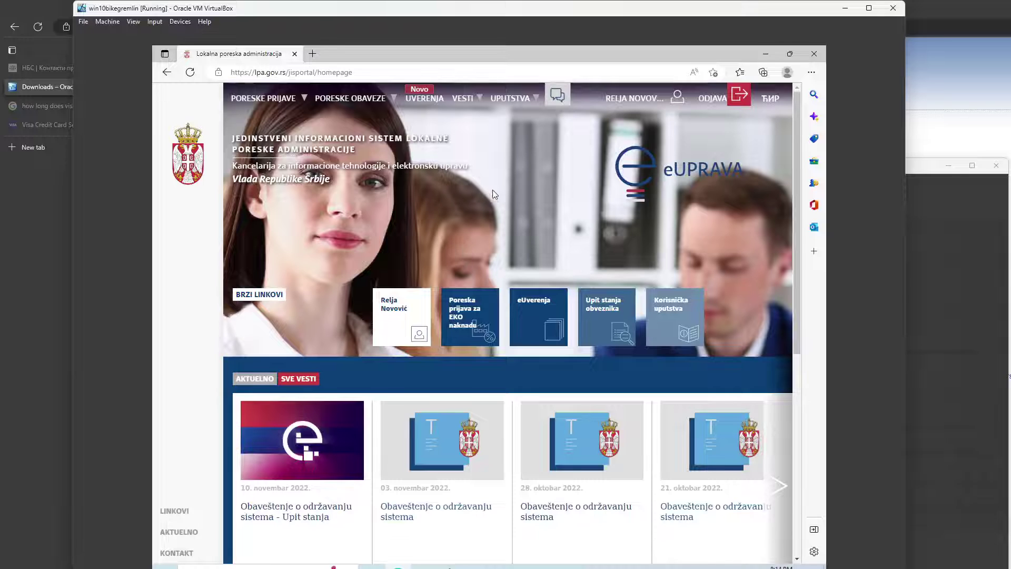
Sign out of lpa.gov.rs and close the browser in the Windows 10 guest
left_click(736, 102)
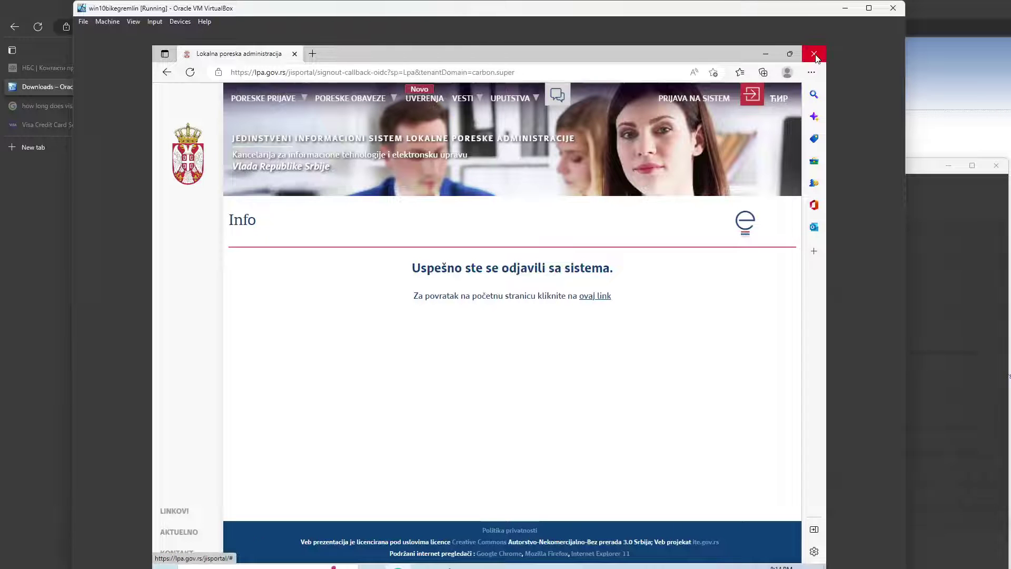
left_click(816, 54)
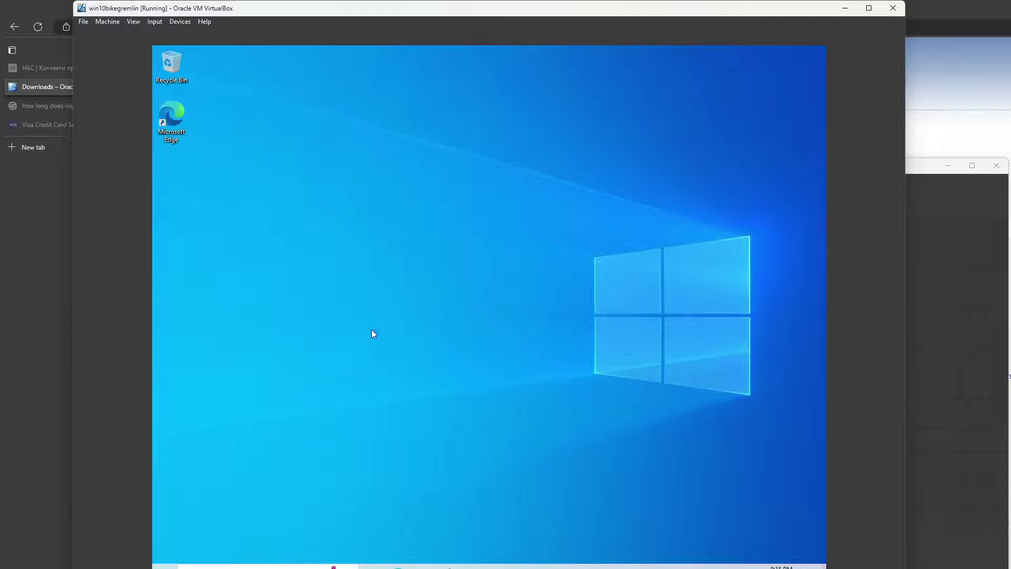
Restart the Windows 10 guest in the win10bikegremlin virtual machine
left_click(164, 567)
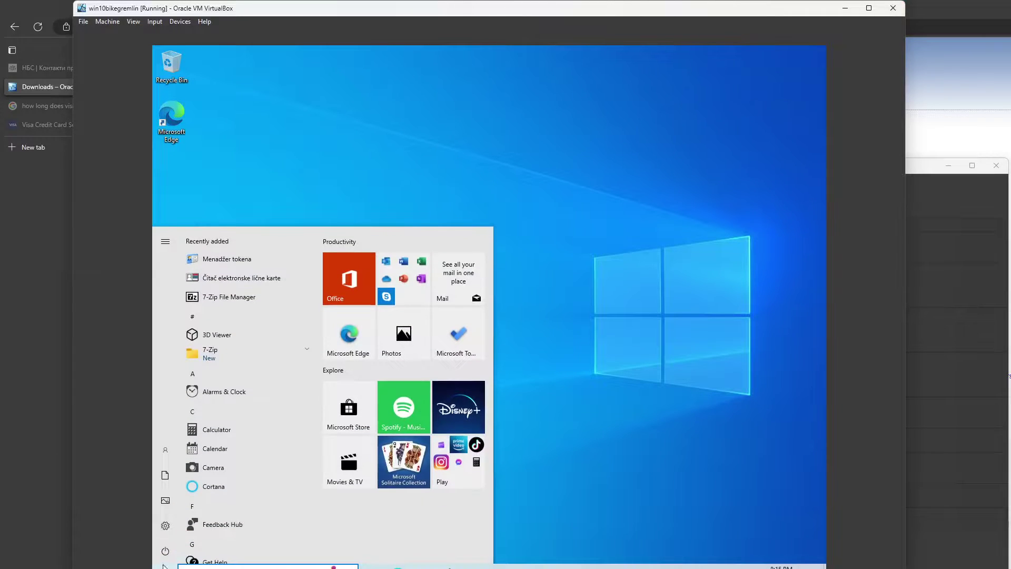
left_click(165, 551)
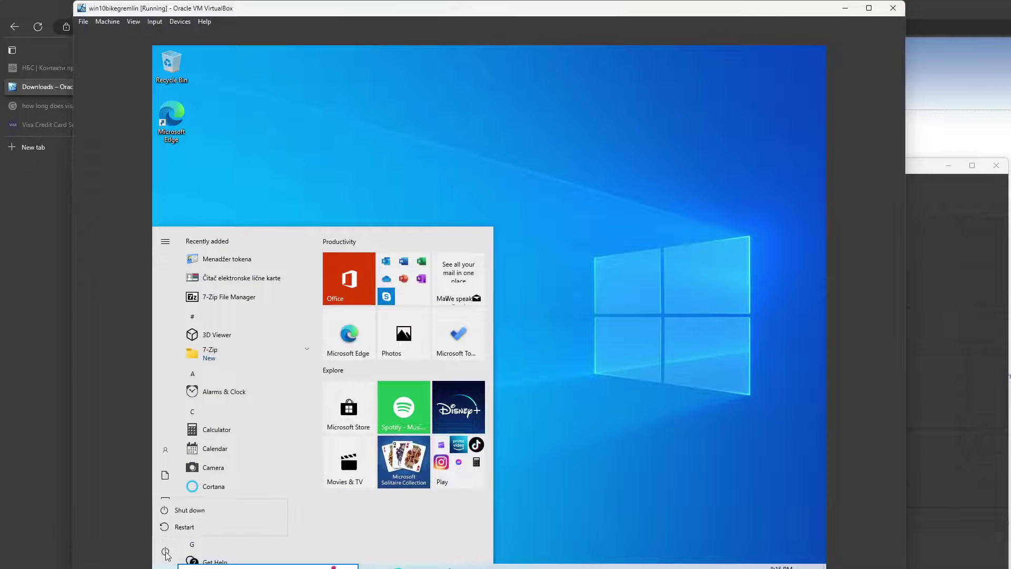
left_click(192, 527)
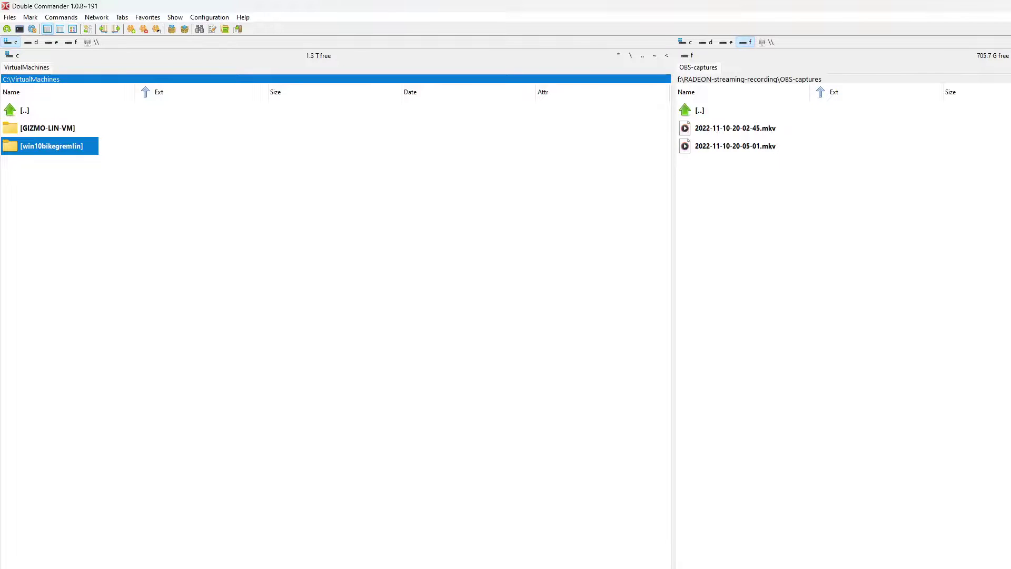
Switch to the host's web browser, search for "7z software" and open the 7-zip.org download page
key("alt+Tab")
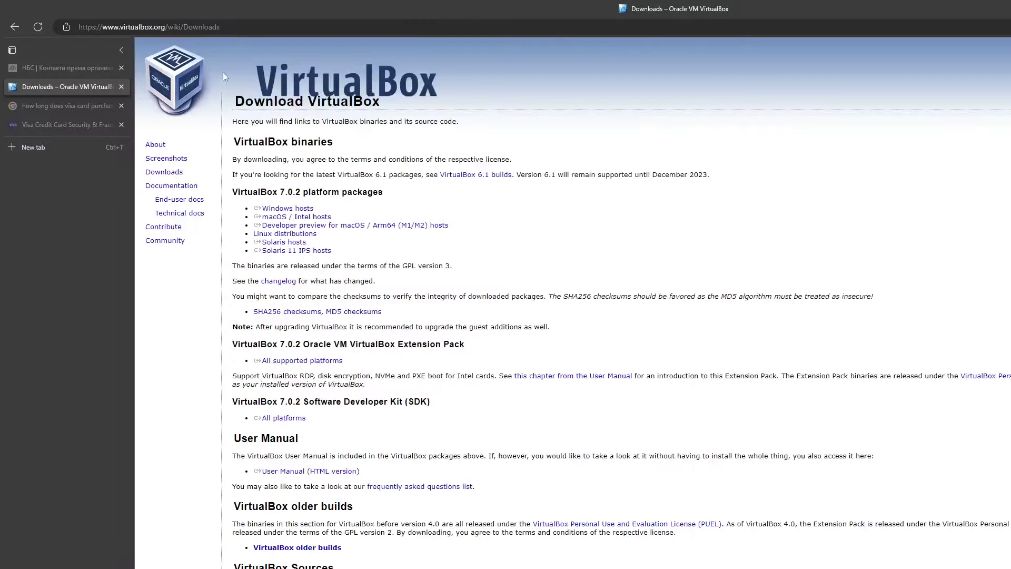
left_click(276, 25)
type("7")
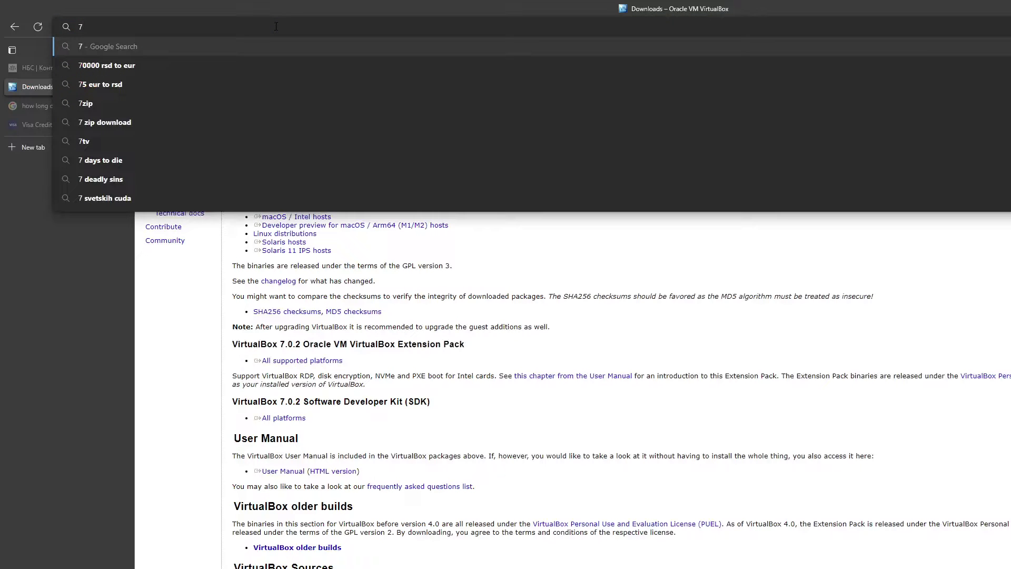
type("z")
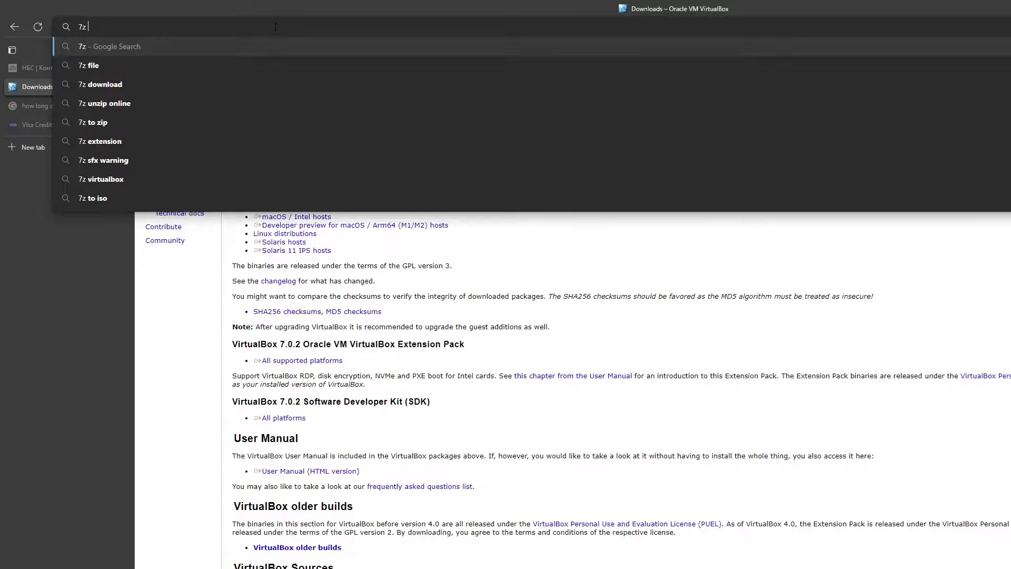
type(" software")
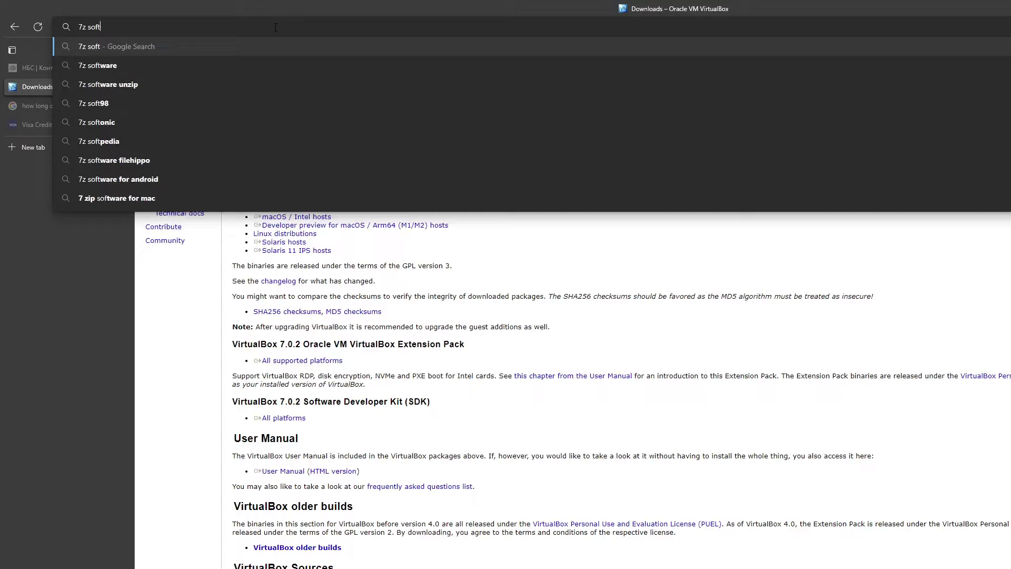
key("Return")
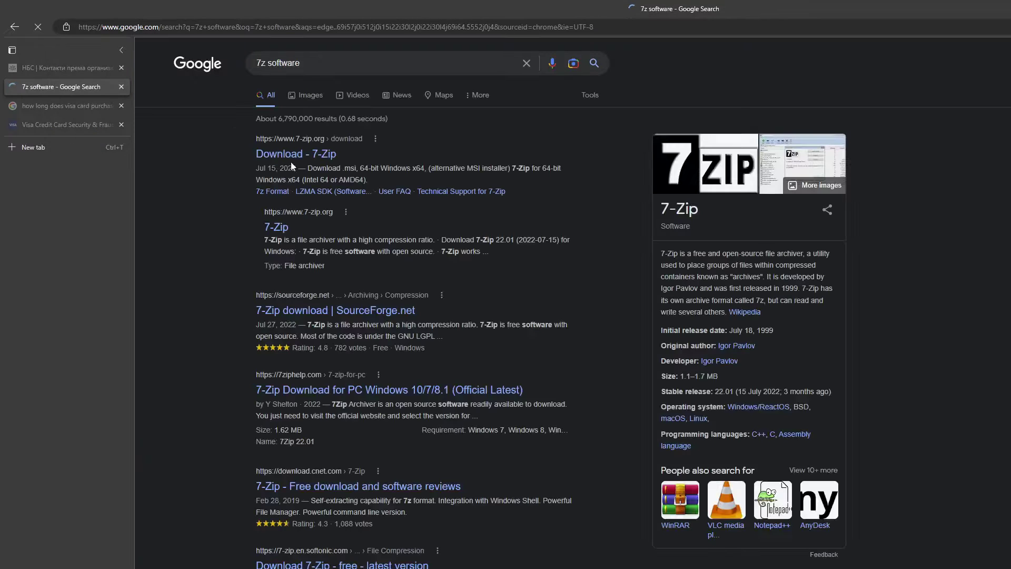
left_click(304, 154)
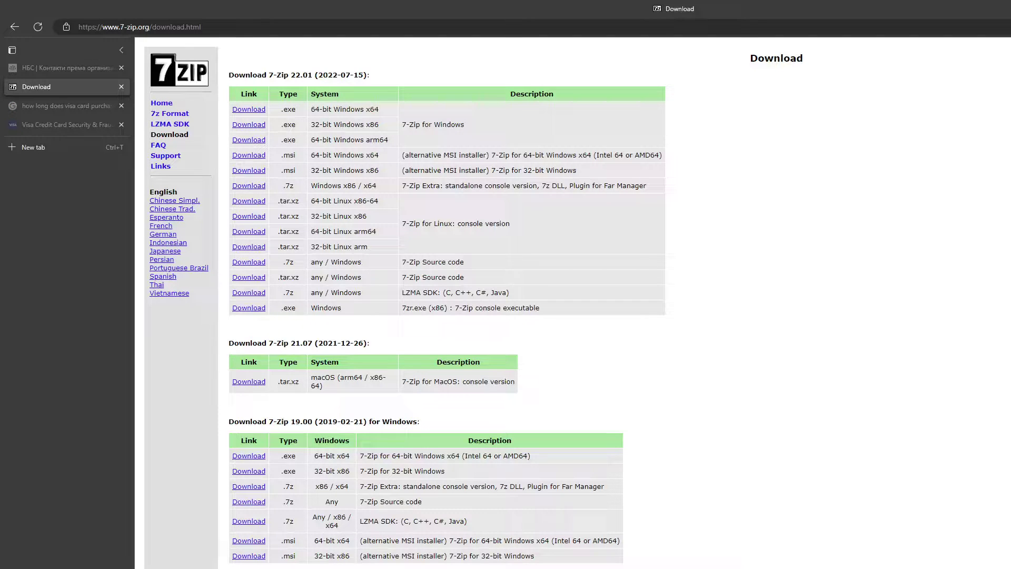
Switch to the win10bikegremlin VirtualBox window and shut down the Windows 10 guest
key("alt+Tab")
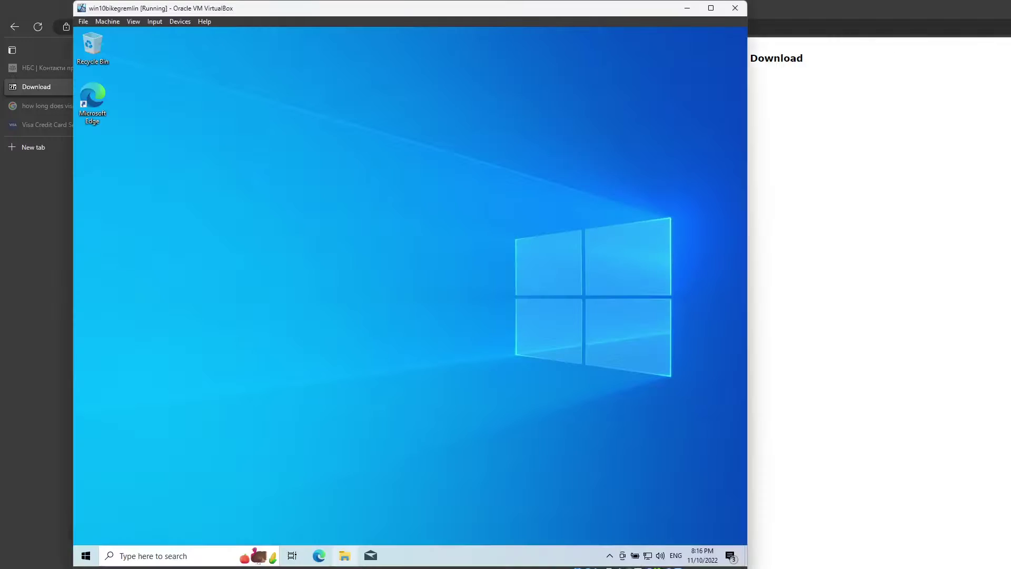
left_click(84, 557)
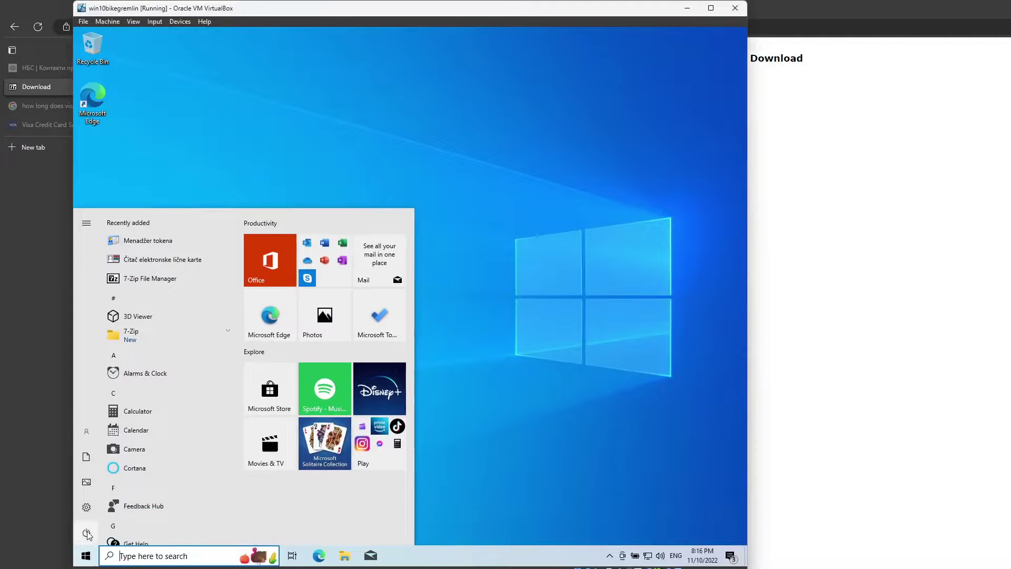
left_click(88, 534)
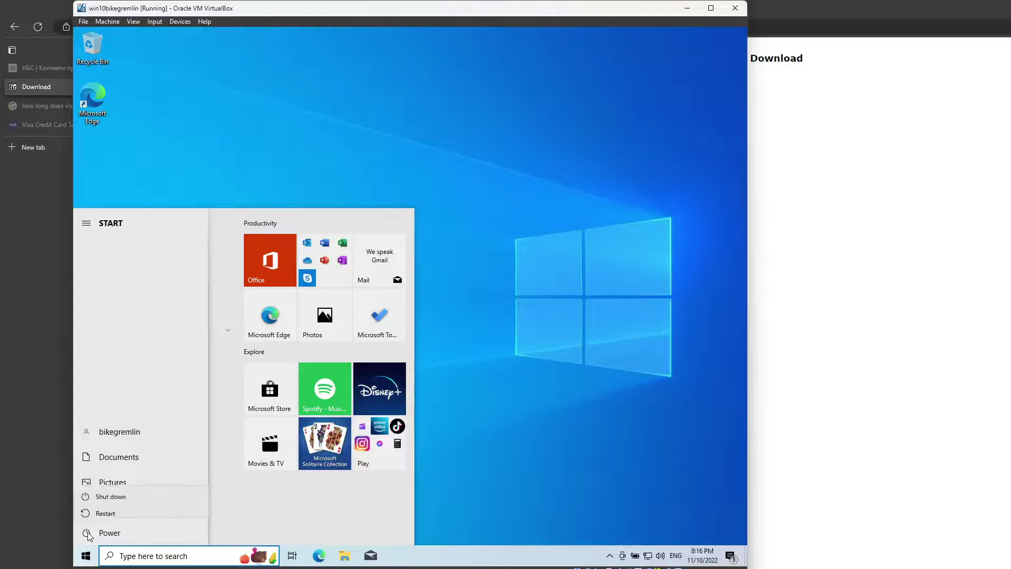
left_click(116, 490)
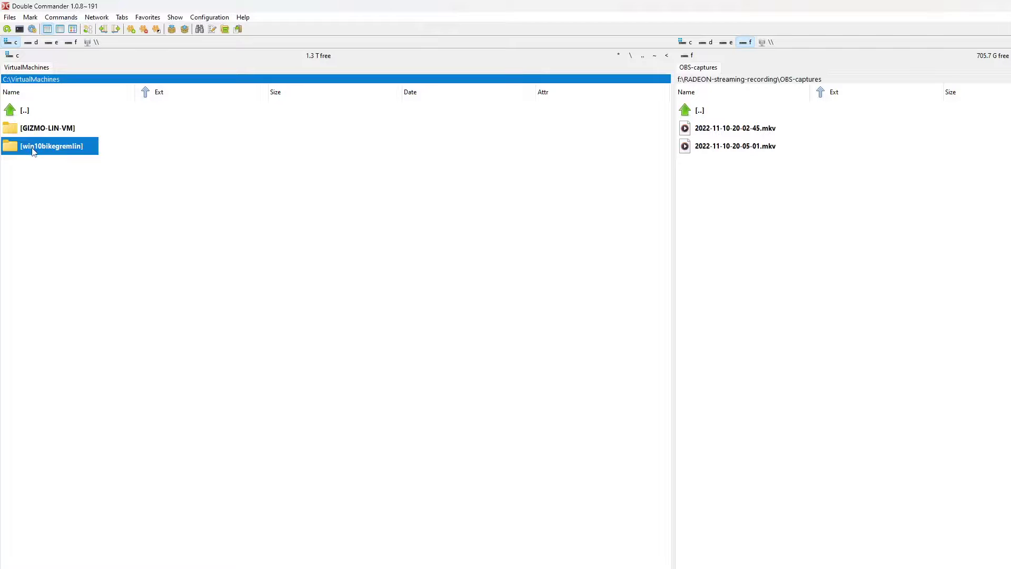
Check the size and contents of the win10bikegremlin folder in C:\VirtualMachines in Double Commander, and return to the parent folder
mouse_move(83, 147)
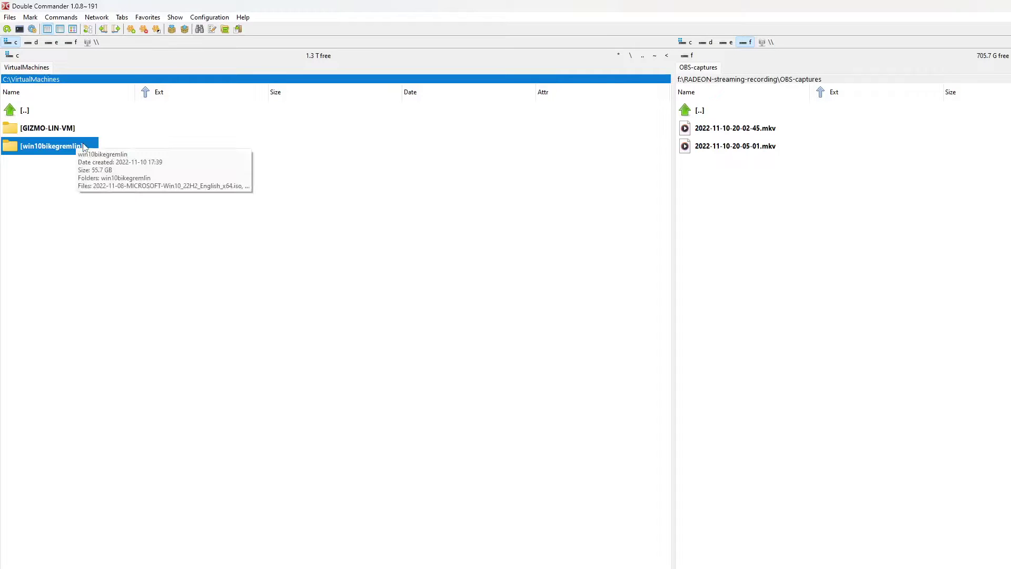
double_click(32, 149)
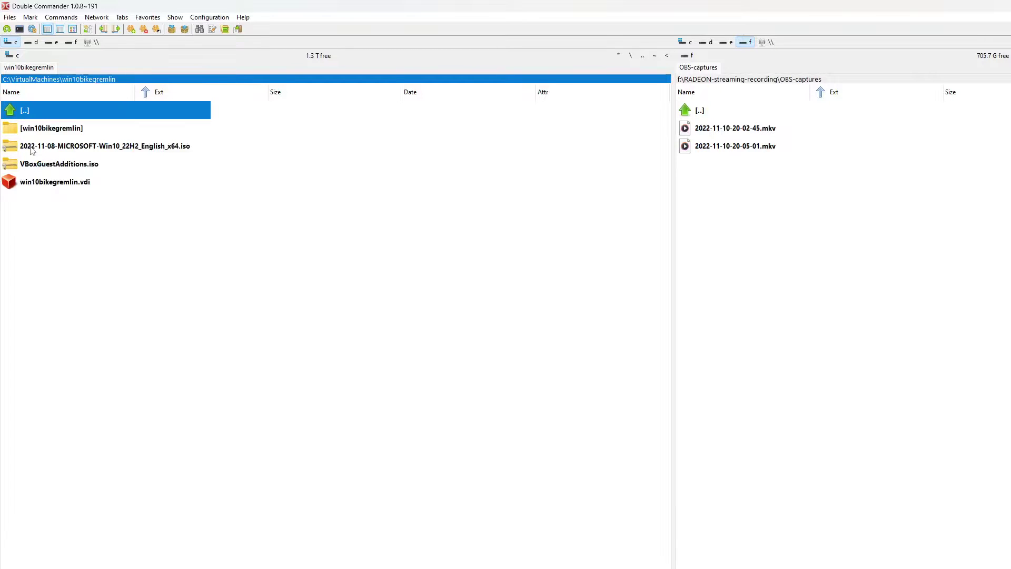
double_click(46, 111)
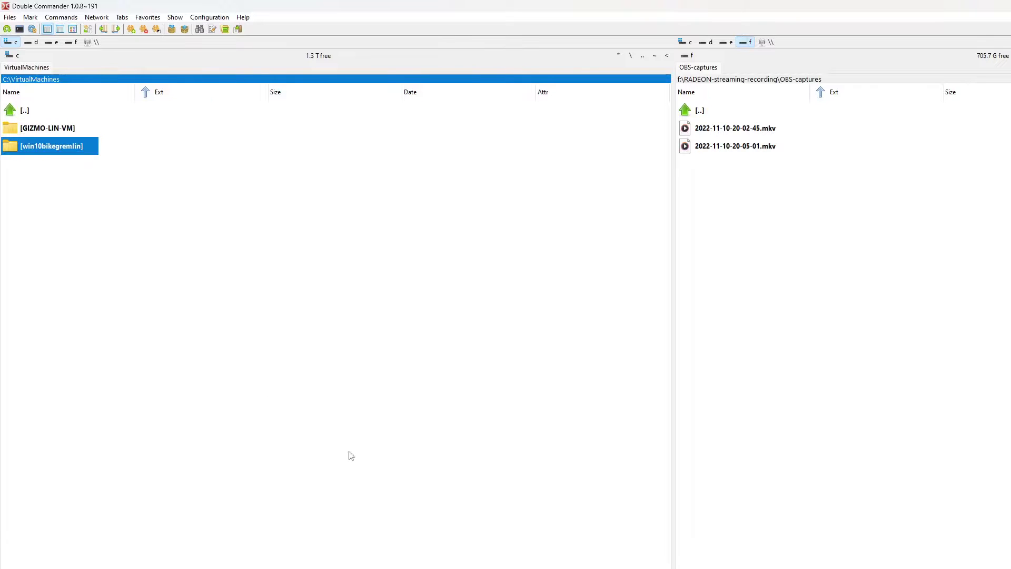
In VirtualBox Manager, browse to win10bikegremlin.vbox as a machine to add, cancel without adding it and close the manager
key("alt+Tab")
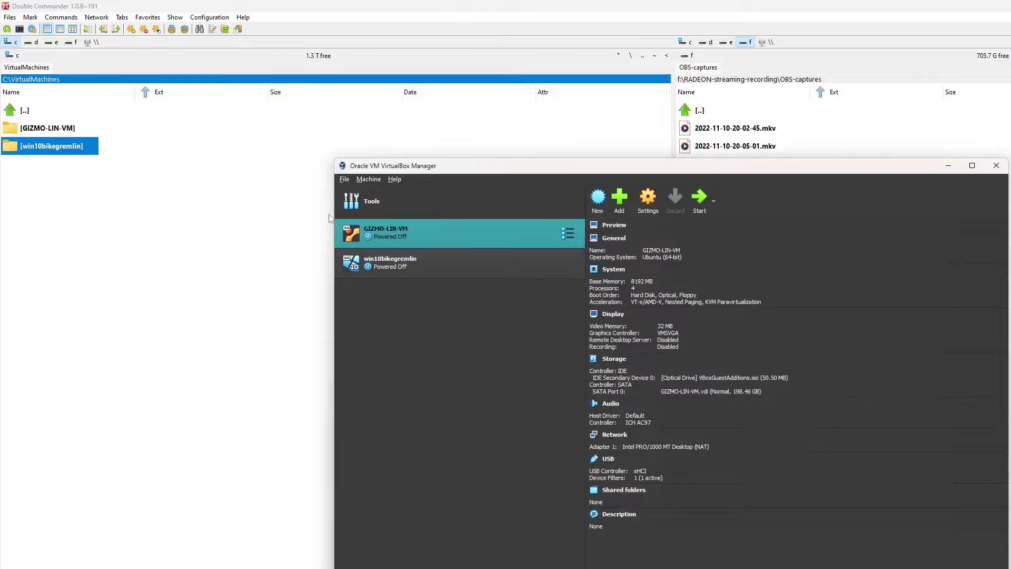
left_click(620, 199)
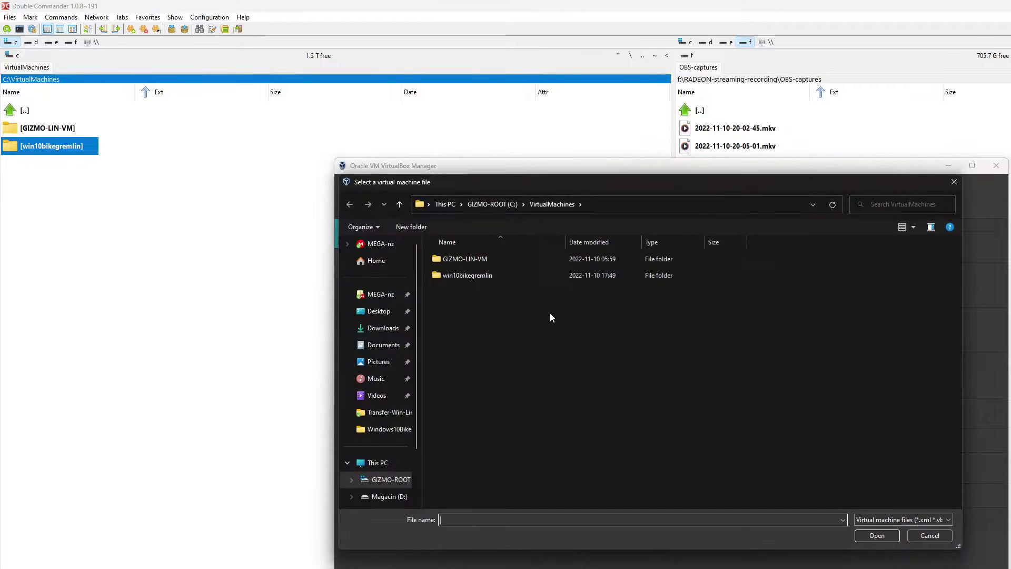
double_click(474, 276)
double_click(469, 259)
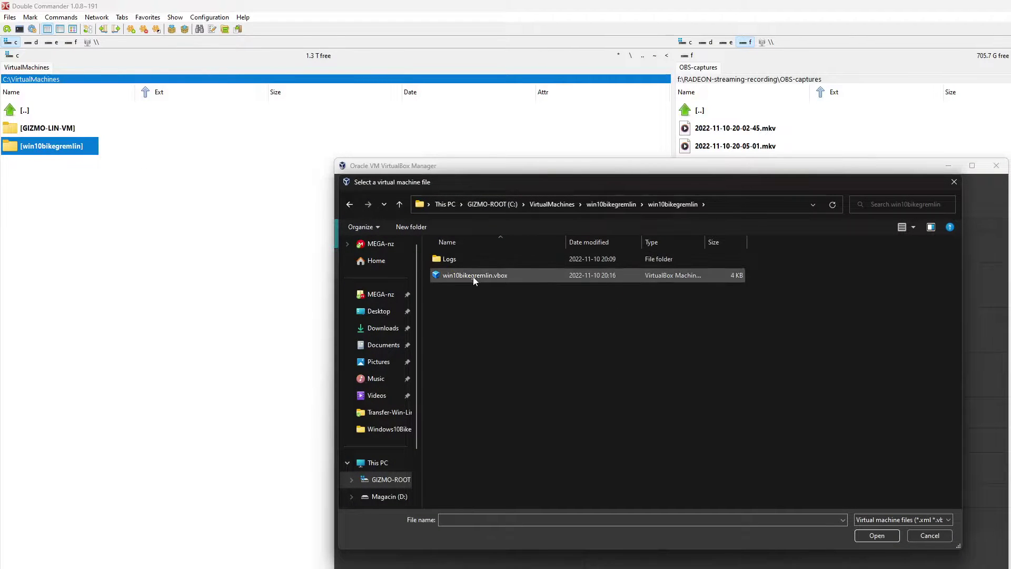
left_click(929, 535)
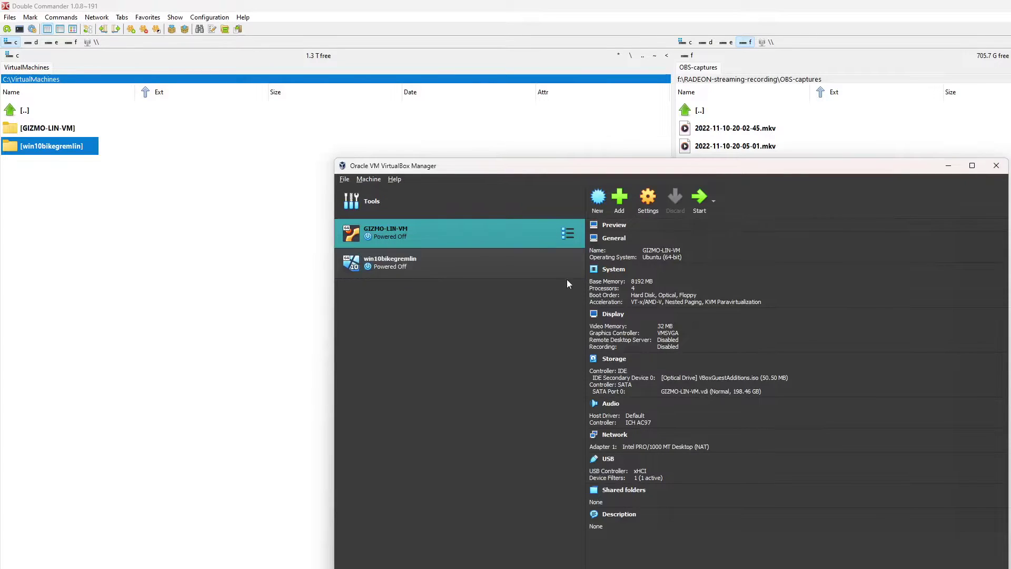
left_click(995, 168)
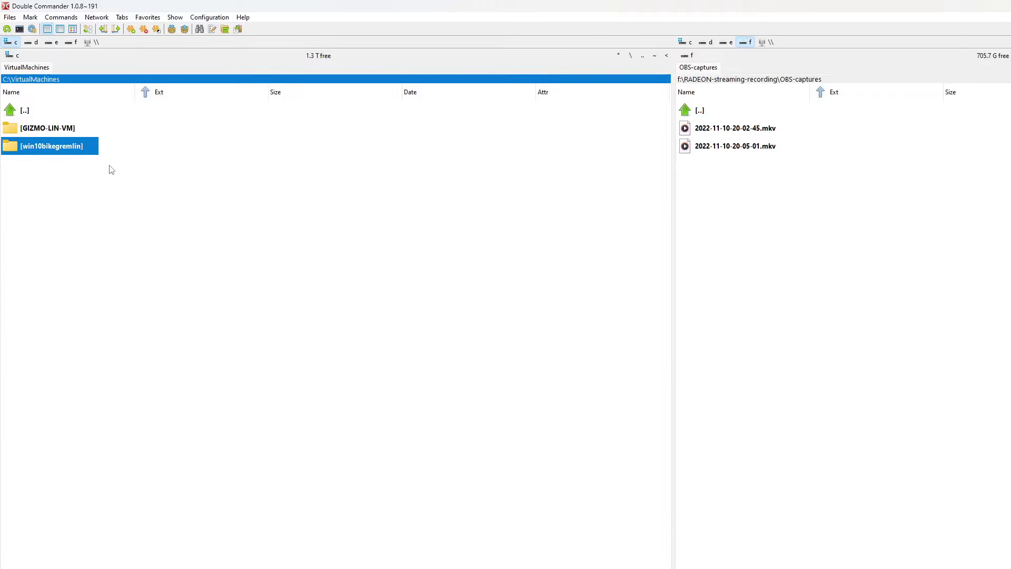
left_click(47, 132)
left_click(49, 146)
left_click(42, 132)
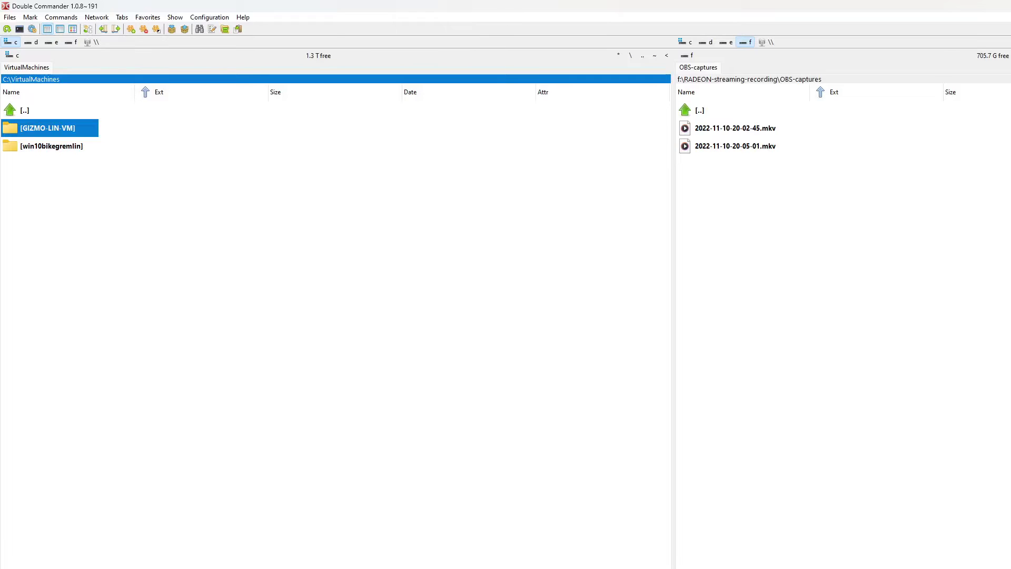
key("alt+Tab")
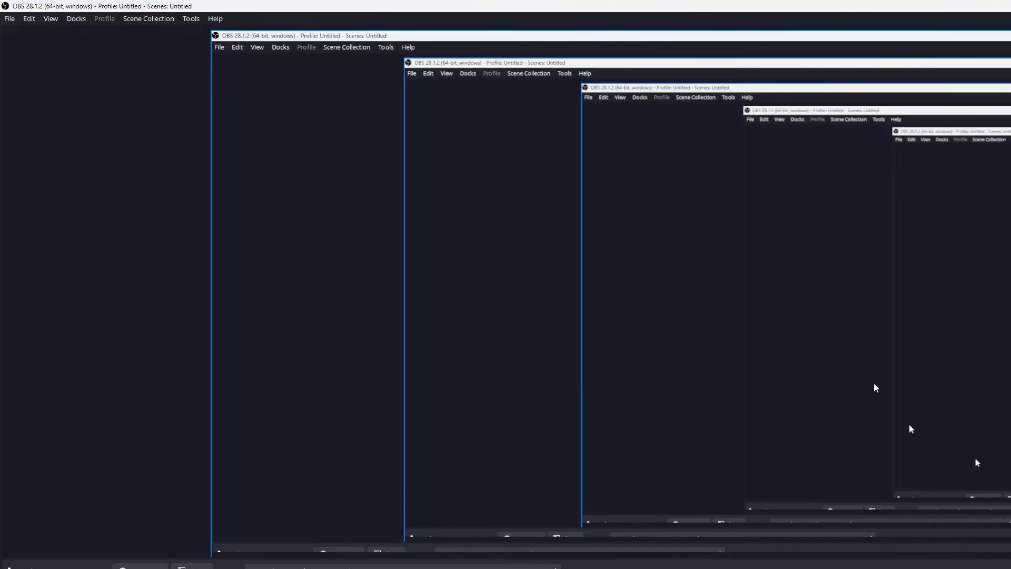